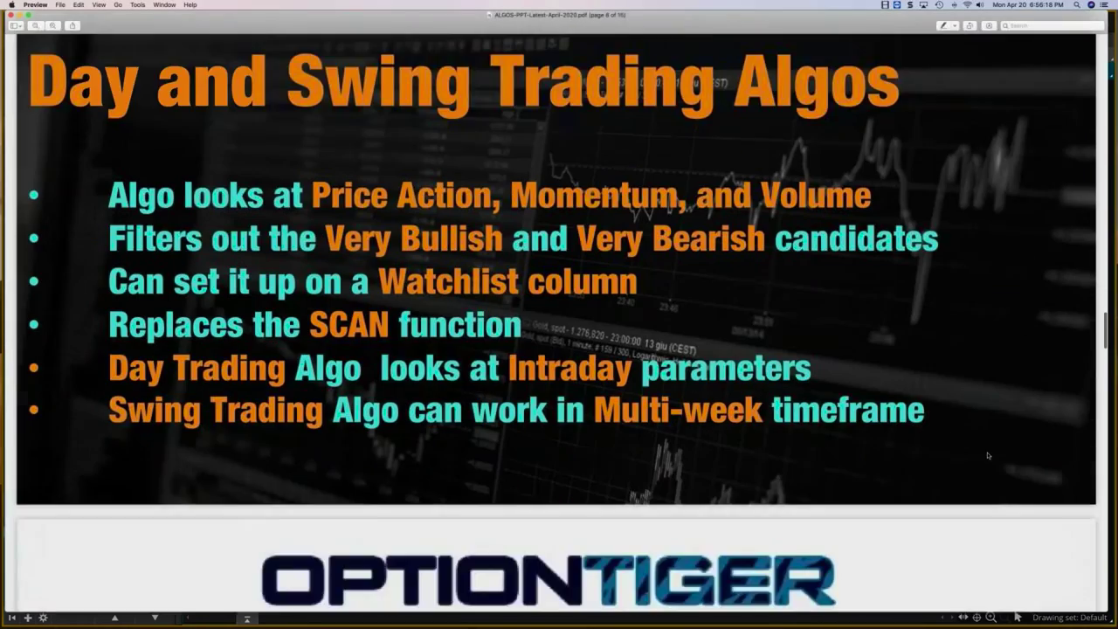
# Read the Custom RSI Indicator slide in the trading algos presentation
pyautogui.scroll(-4, 989, 455)
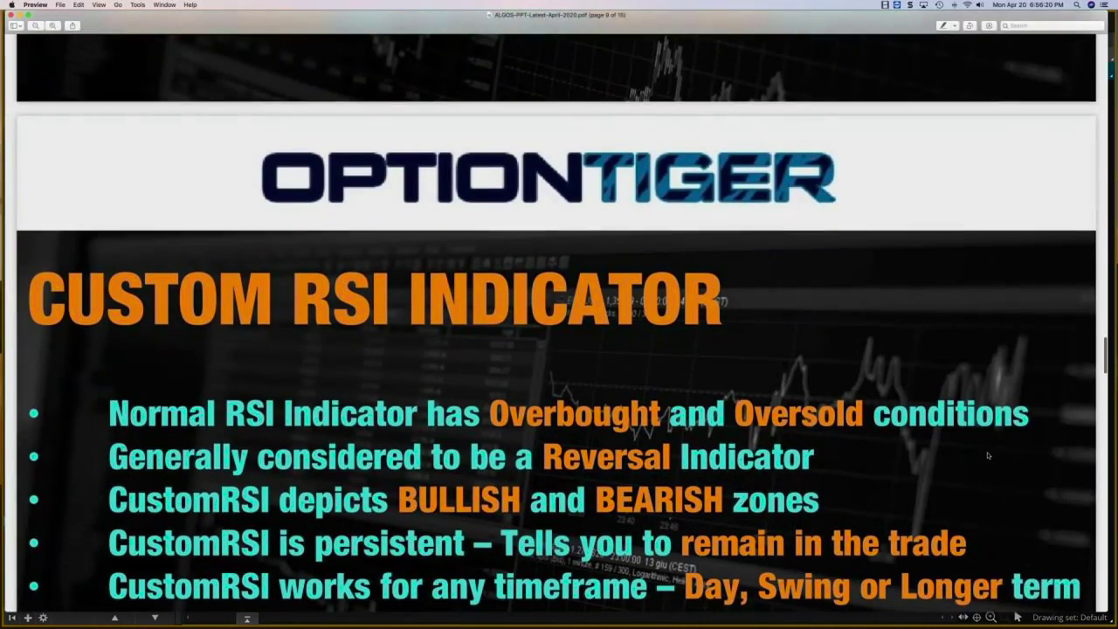
pyautogui.scroll(1, 988, 455)
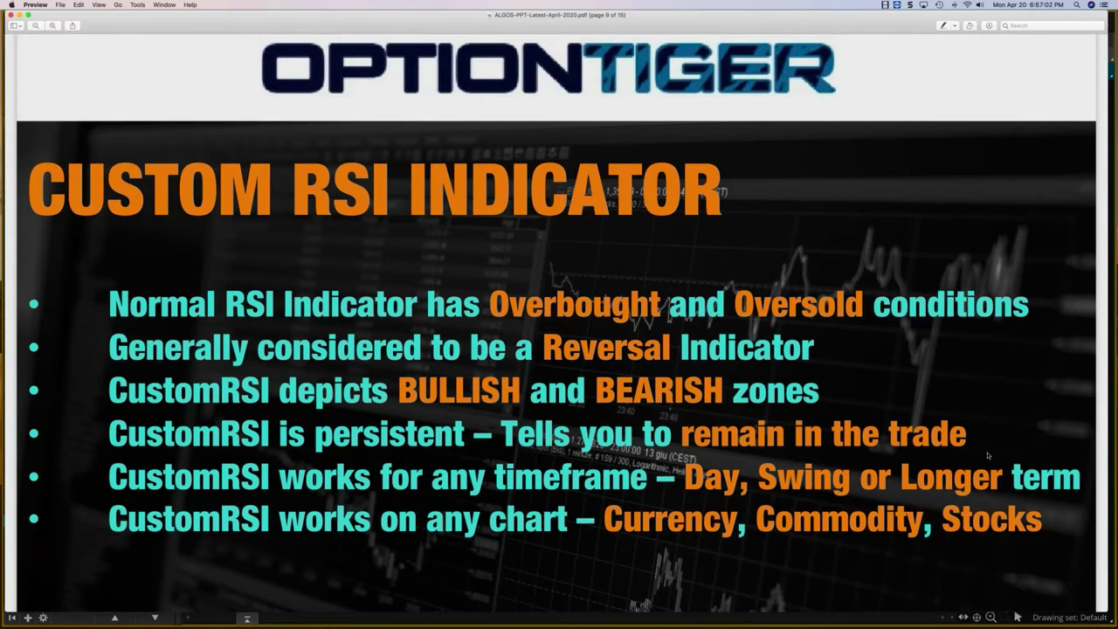
pyautogui.scroll(-5, 989, 455)
pyautogui.scroll(4, 988, 456)
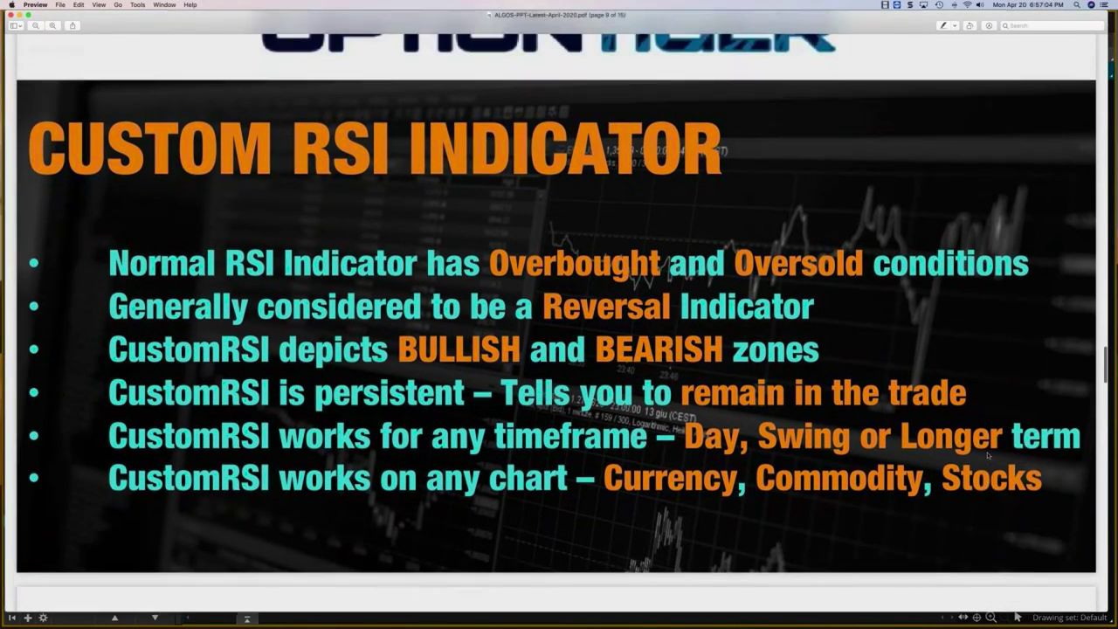
pyautogui.scroll(1, 555, 350)
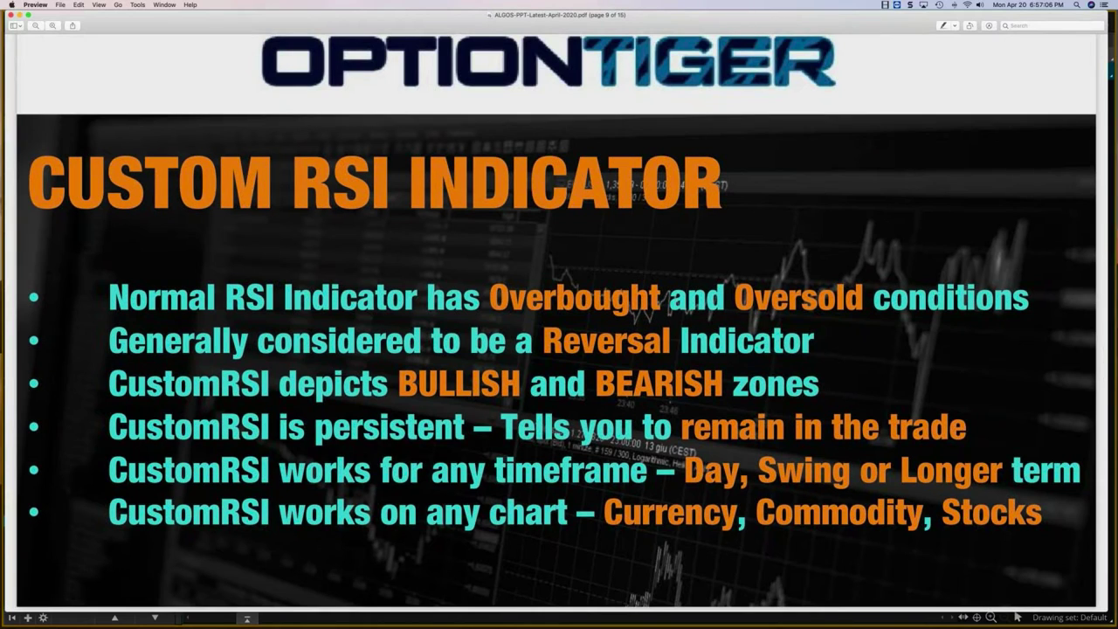
# Switch to thinkorswim and set the SPX chart's time frame to 1 D : 1m
pyautogui.press('super+Tab')
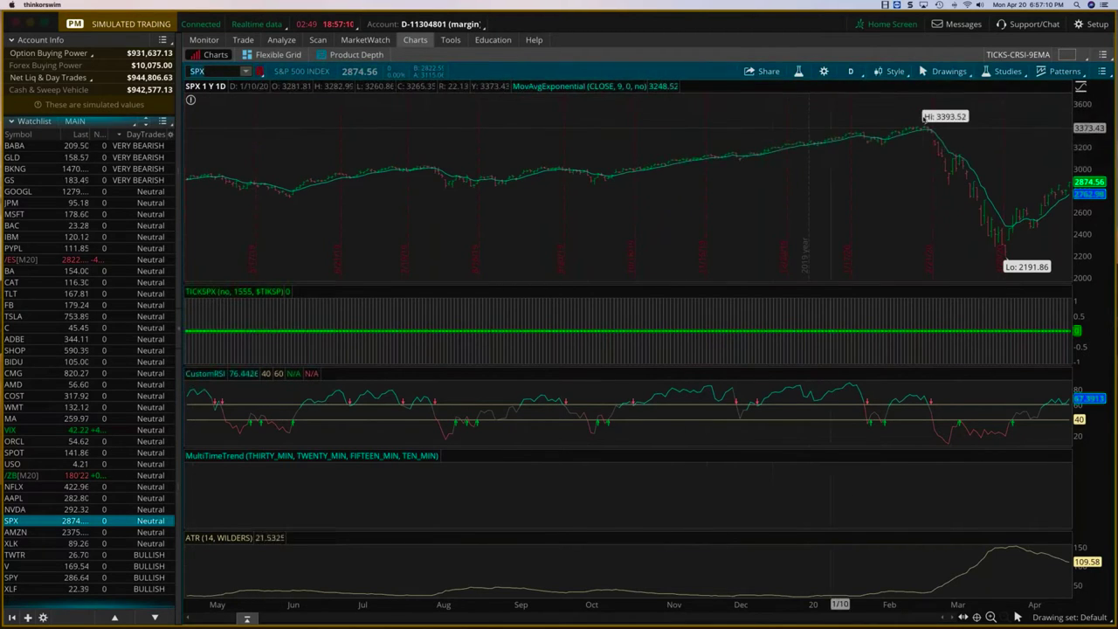
pyautogui.click(851, 71)
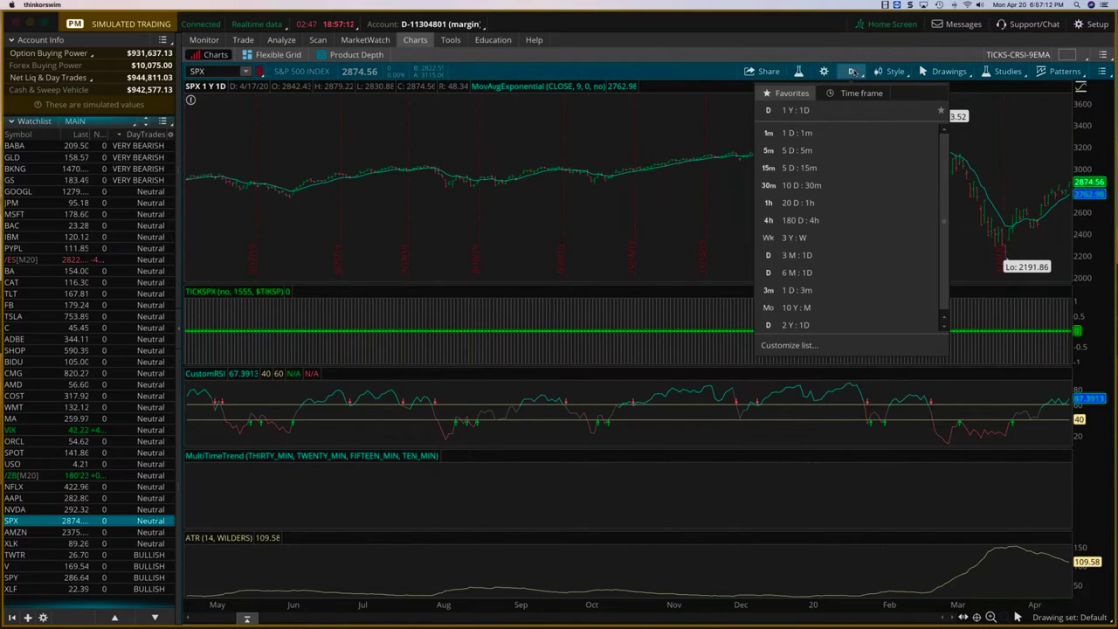
pyautogui.click(814, 133)
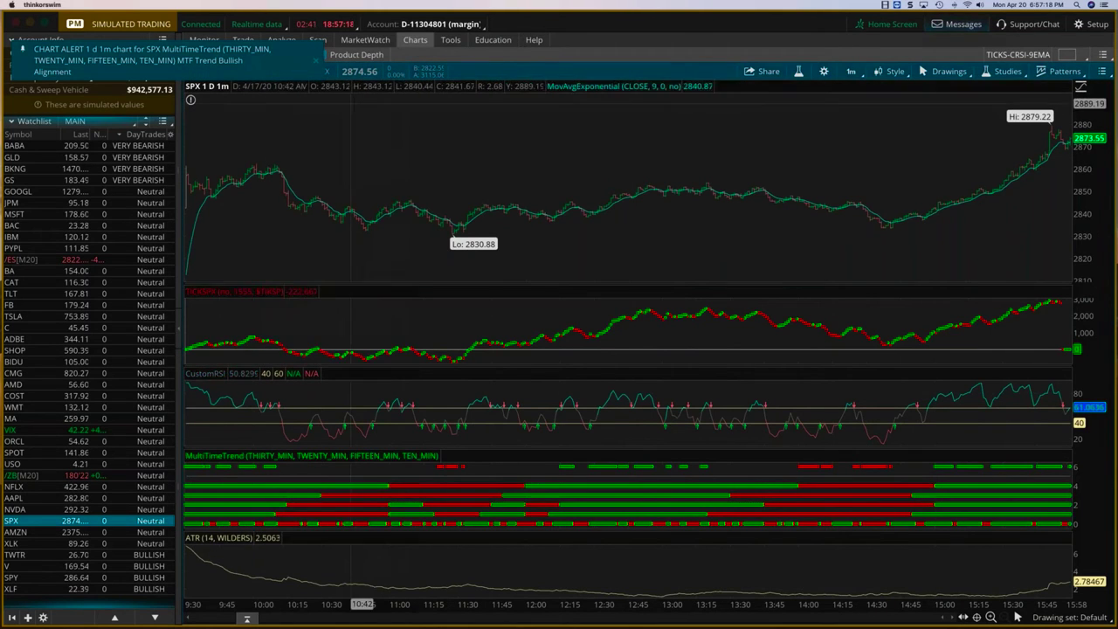
# Load the /ES symbol in the chart and examine its April 17 afternoon session from about 14:20 to 16:35
pyautogui.click(225, 73)
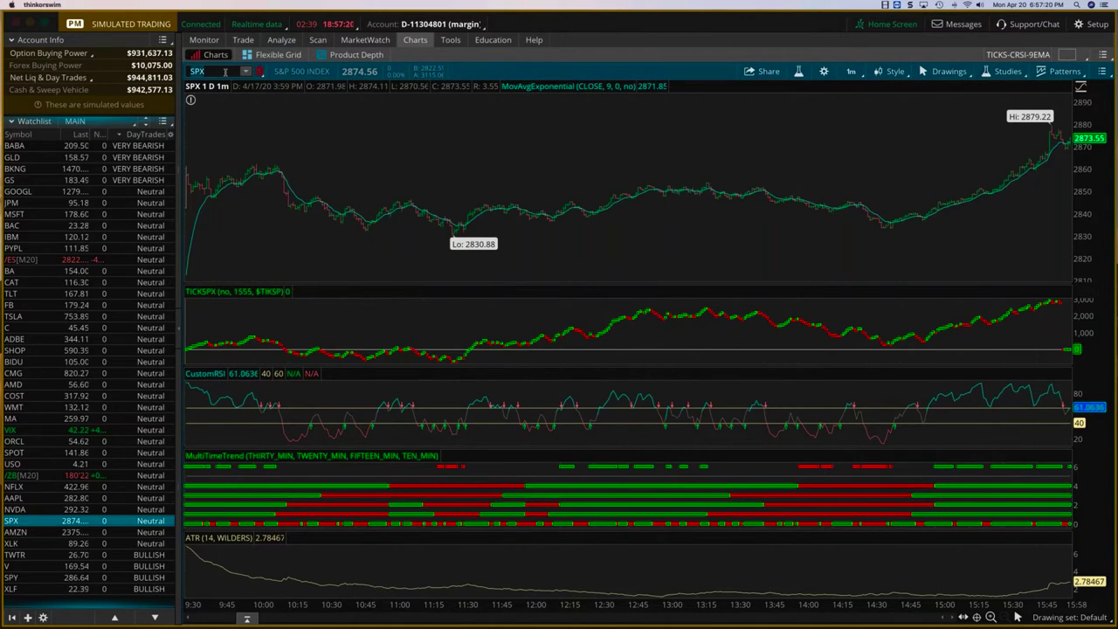
pyautogui.write('/ES')
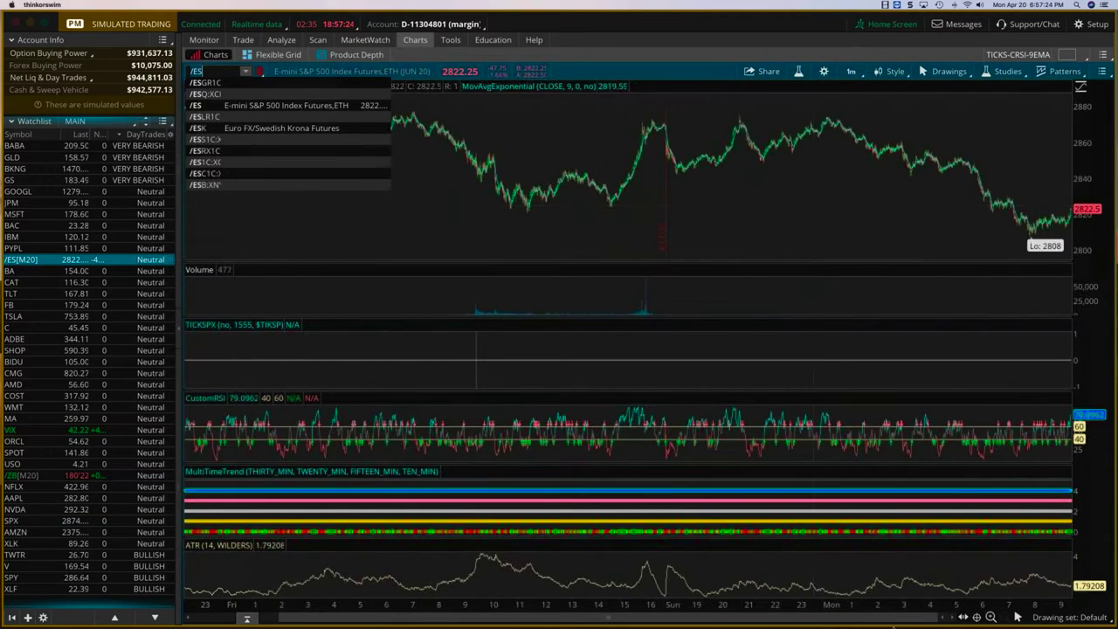
pyautogui.press('Return')
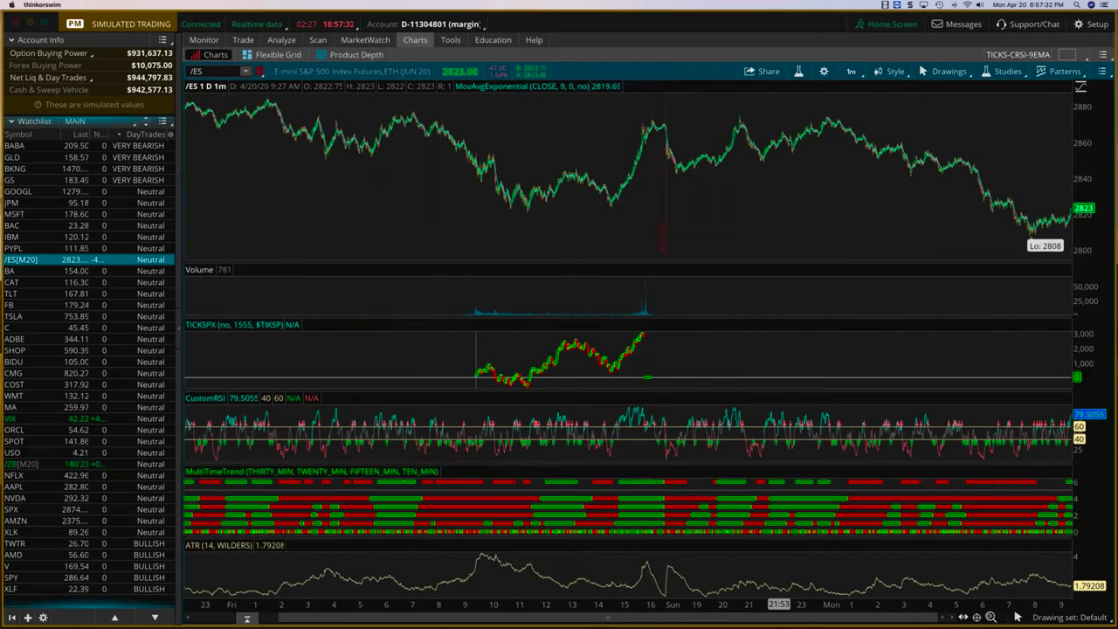
pyautogui.click(991, 617)
pyautogui.click(991, 617)
pyautogui.click(991, 617)
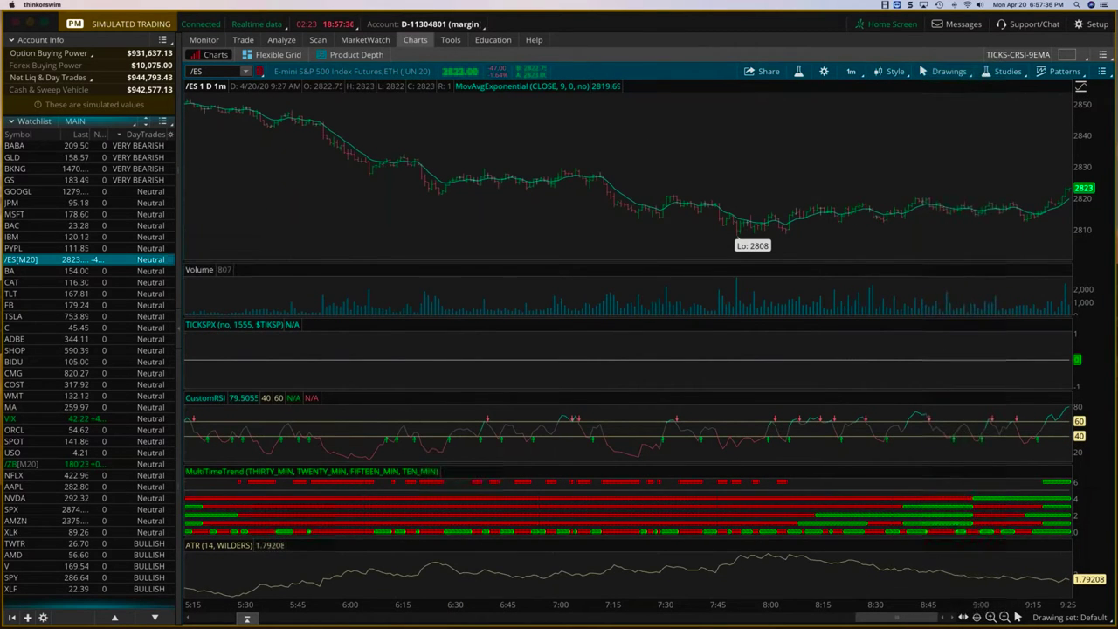
pyautogui.click(991, 617)
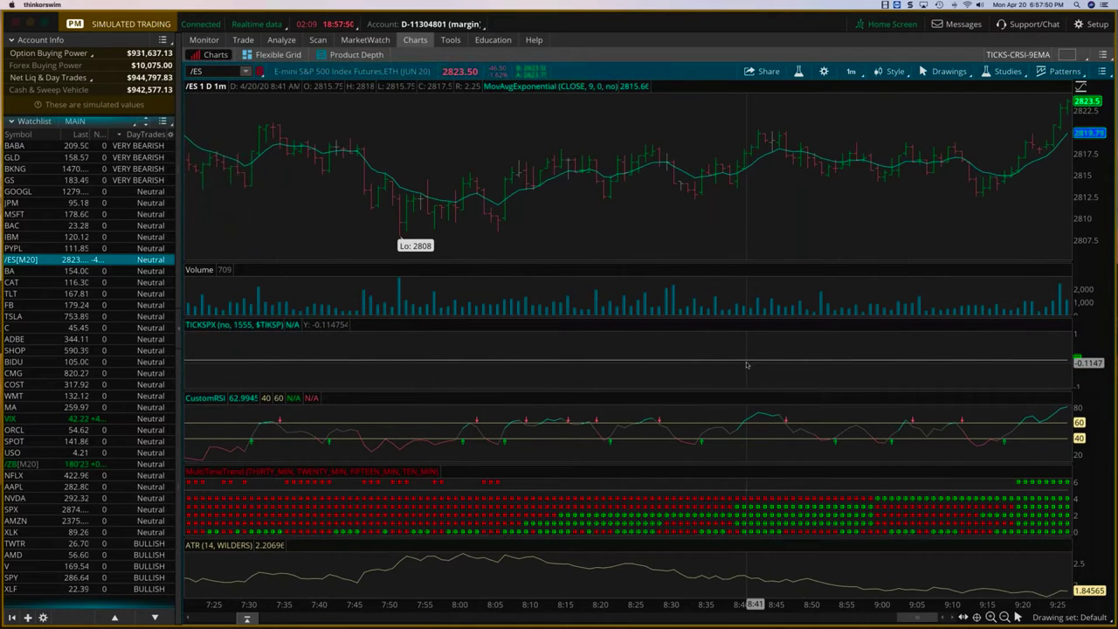
pyautogui.moveTo(917, 617); pyautogui.dragTo(599, 607)
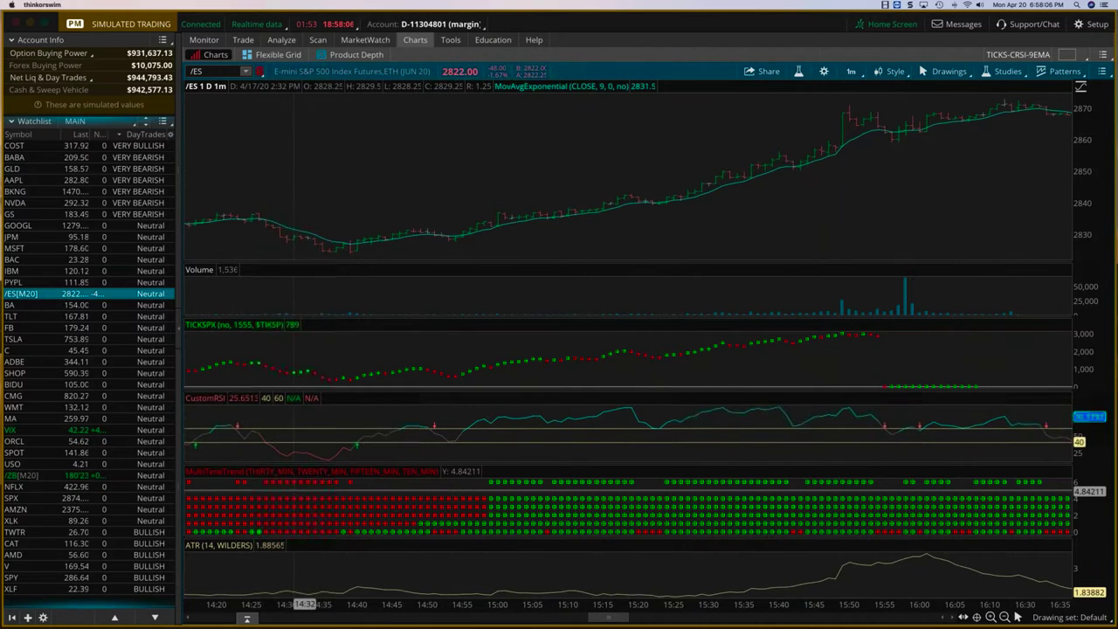
# Remove the ATR (14, WILDERS) study from the /ES chart
pyautogui.click(1005, 72)
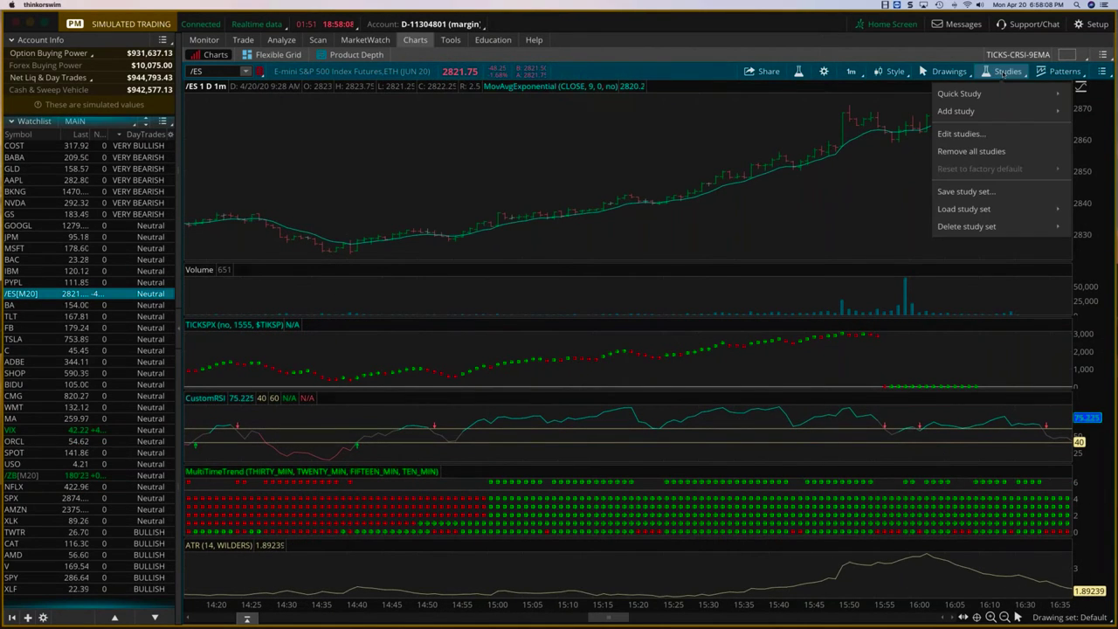
pyautogui.click(962, 134)
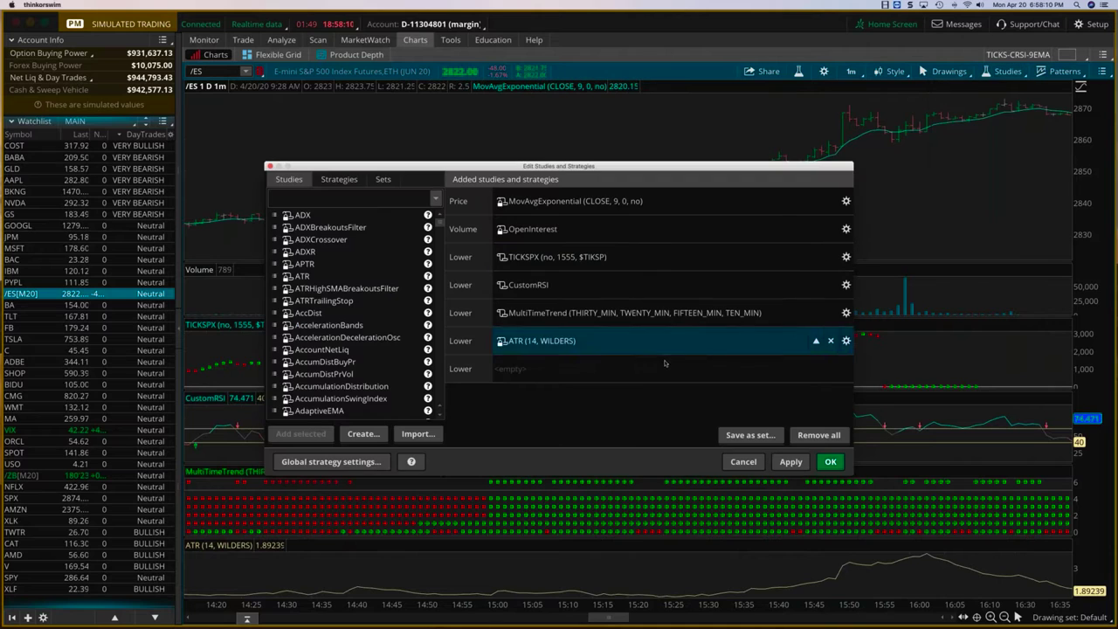
pyautogui.click(831, 340)
pyautogui.click(790, 462)
pyautogui.click(830, 462)
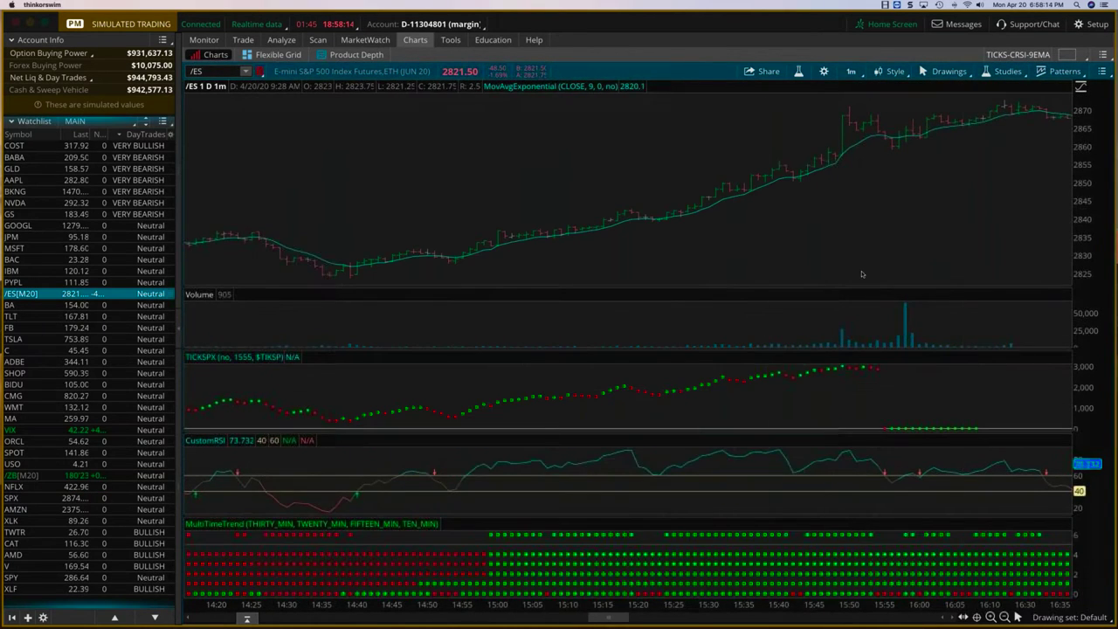
# Inspect the MultiTimeTrend study's higher time frame inputs and plot settings on the /ES chart, leaving without saving changes
pyautogui.moveTo(614, 617); pyautogui.dragTo(367, 617)
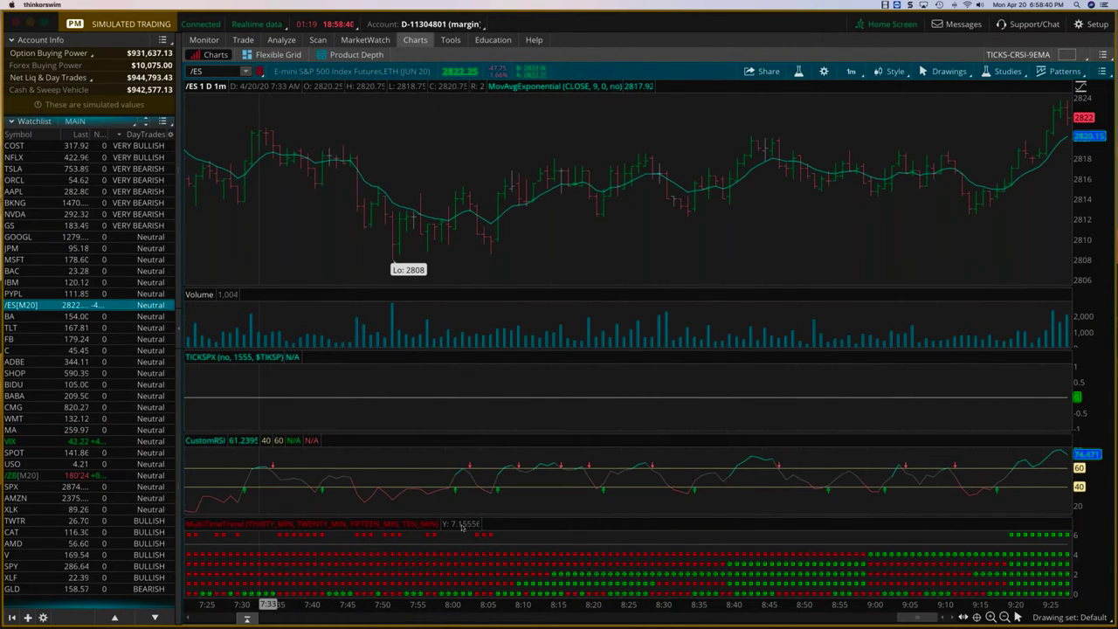
pyautogui.click(1005, 72)
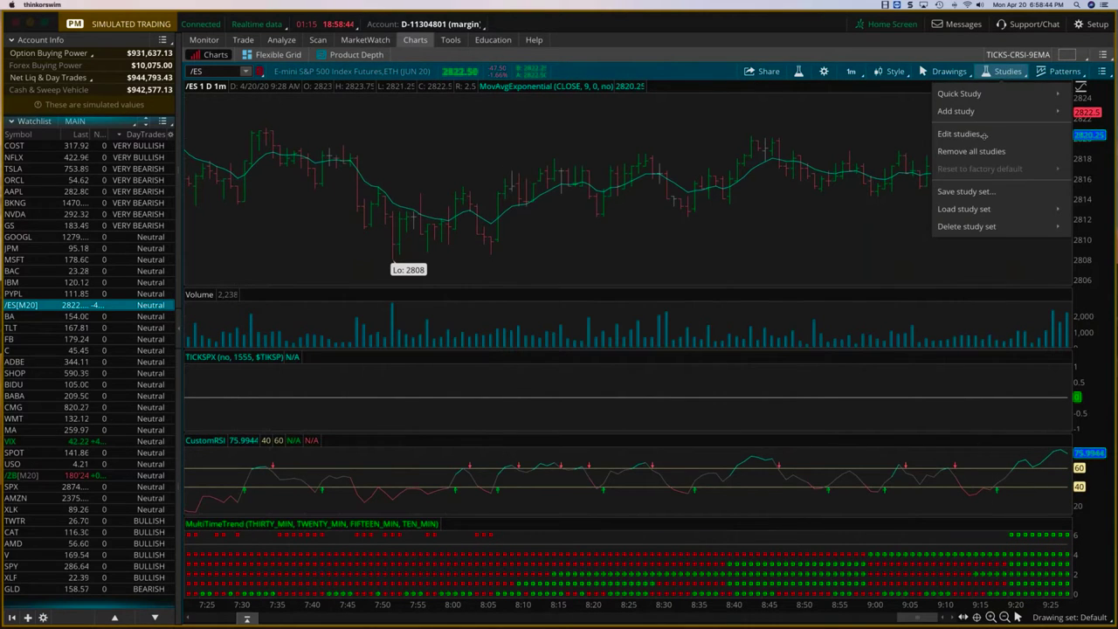
pyautogui.click(982, 136)
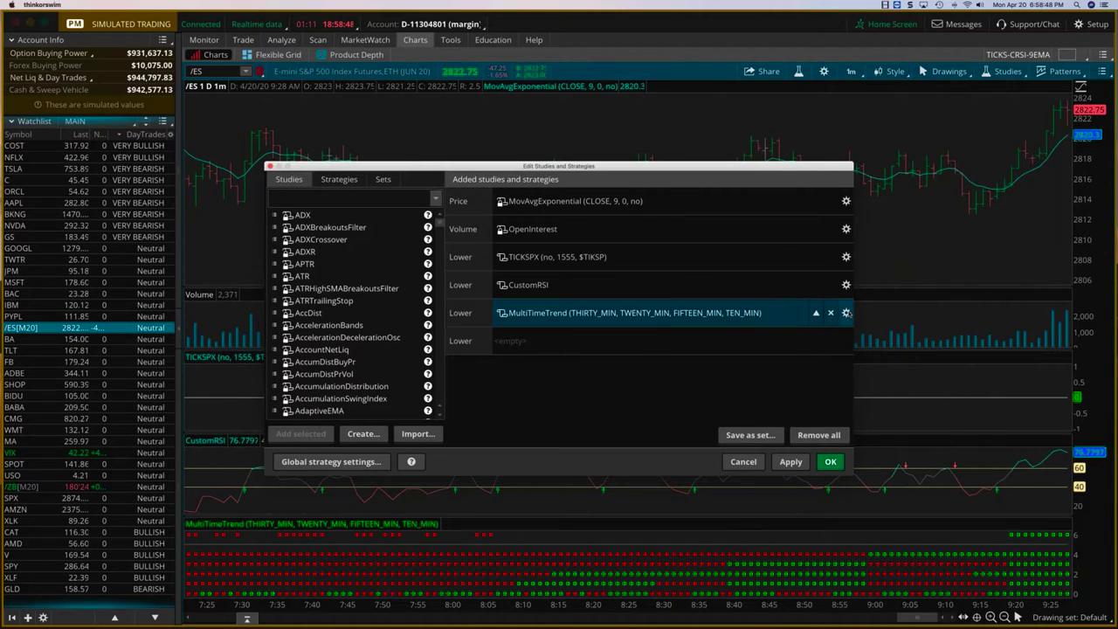
pyautogui.click(846, 313)
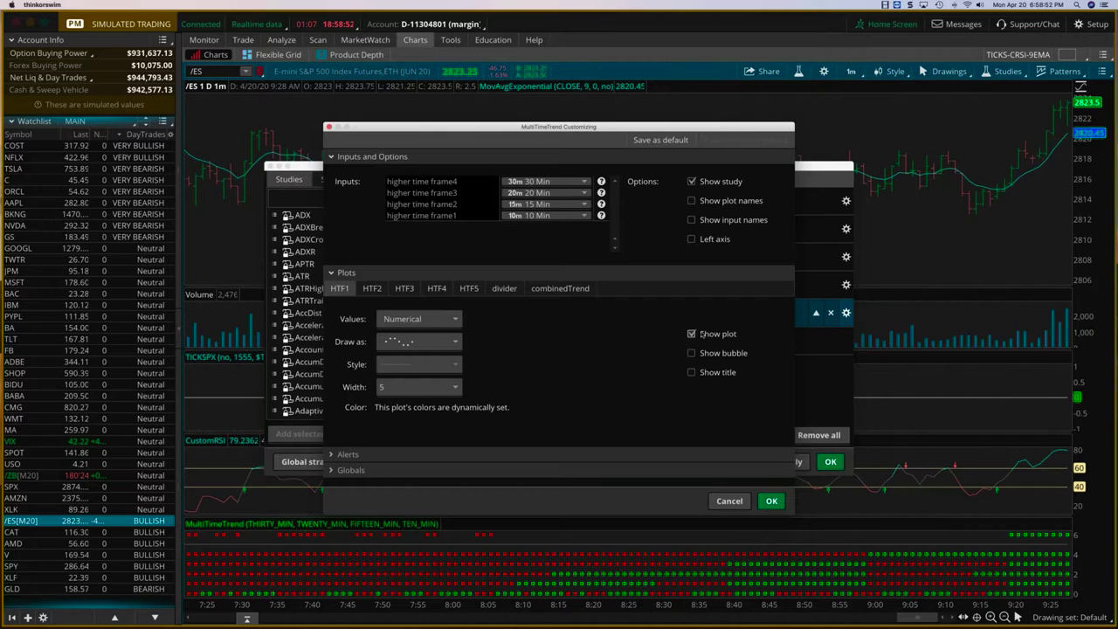
pyautogui.click(745, 502)
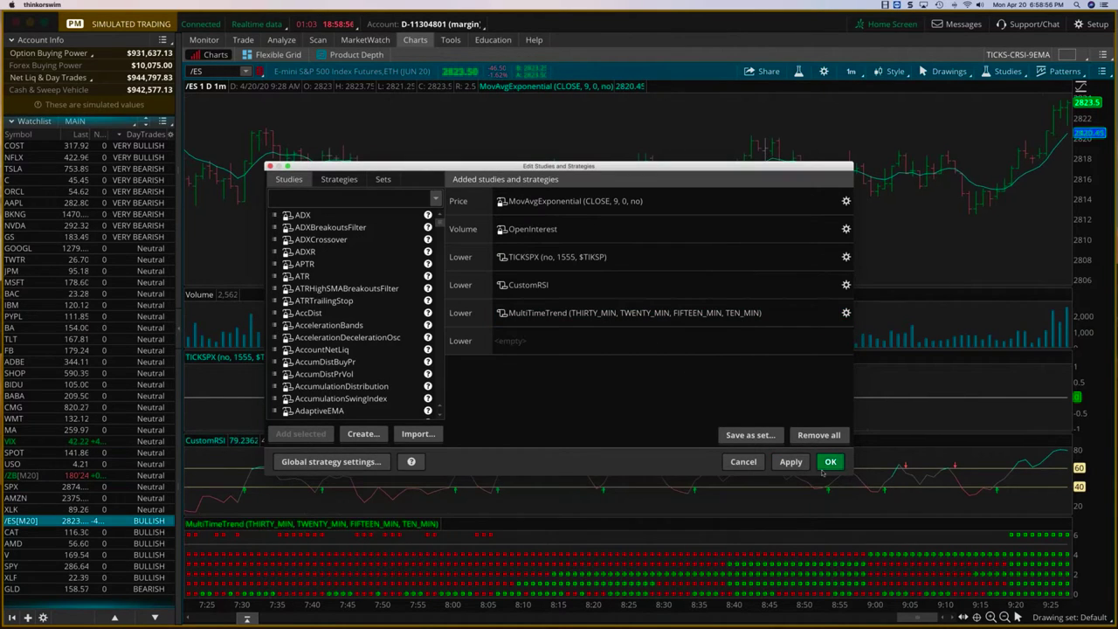
pyautogui.click(746, 463)
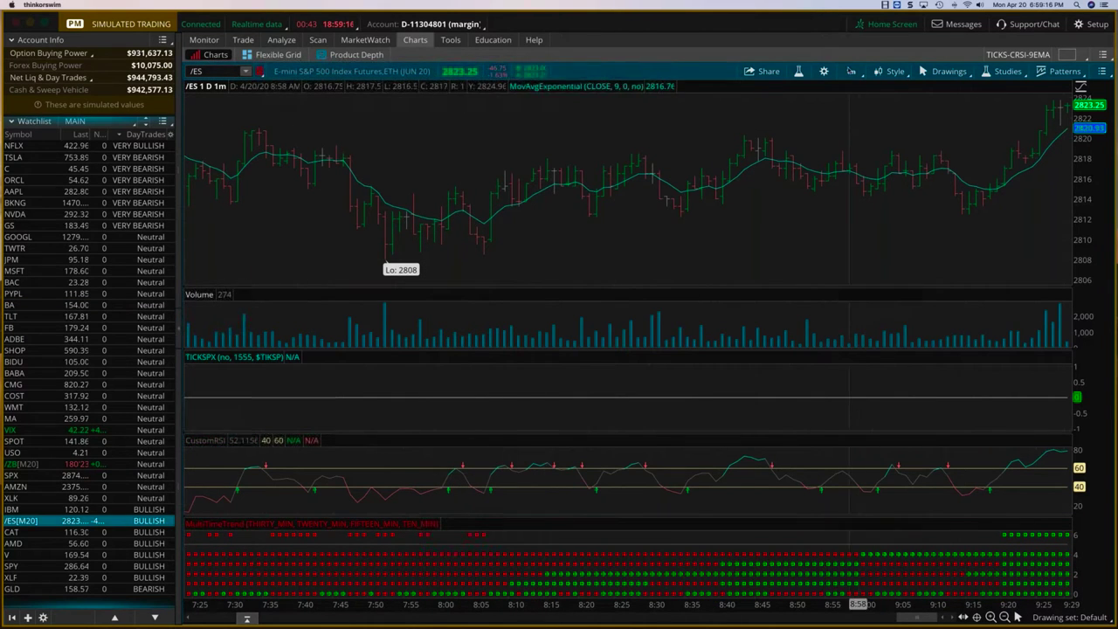
# View the /ES chart on the 5 D : 5m time frame and return it to 1 D : 1m
pyautogui.click(851, 71)
pyautogui.click(874, 127)
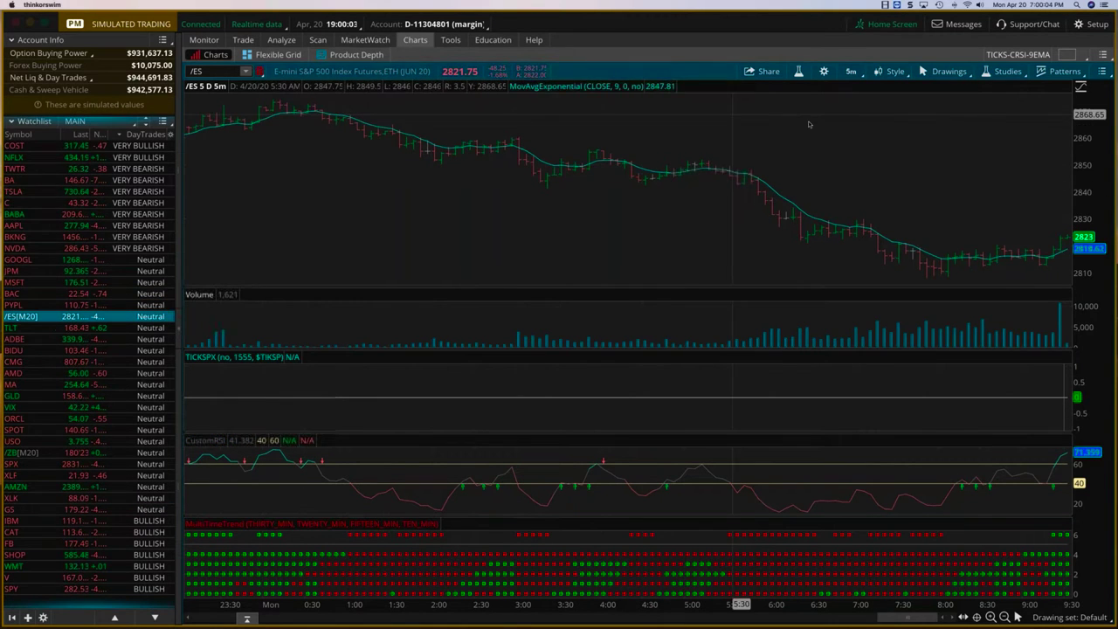
pyautogui.click(851, 70)
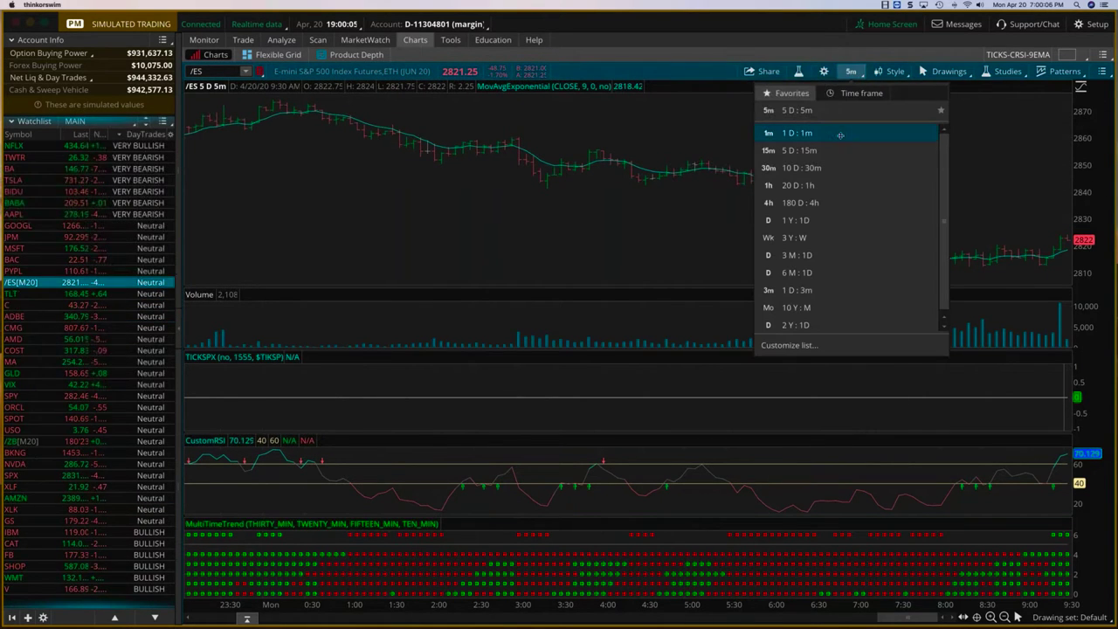
pyautogui.click(840, 133)
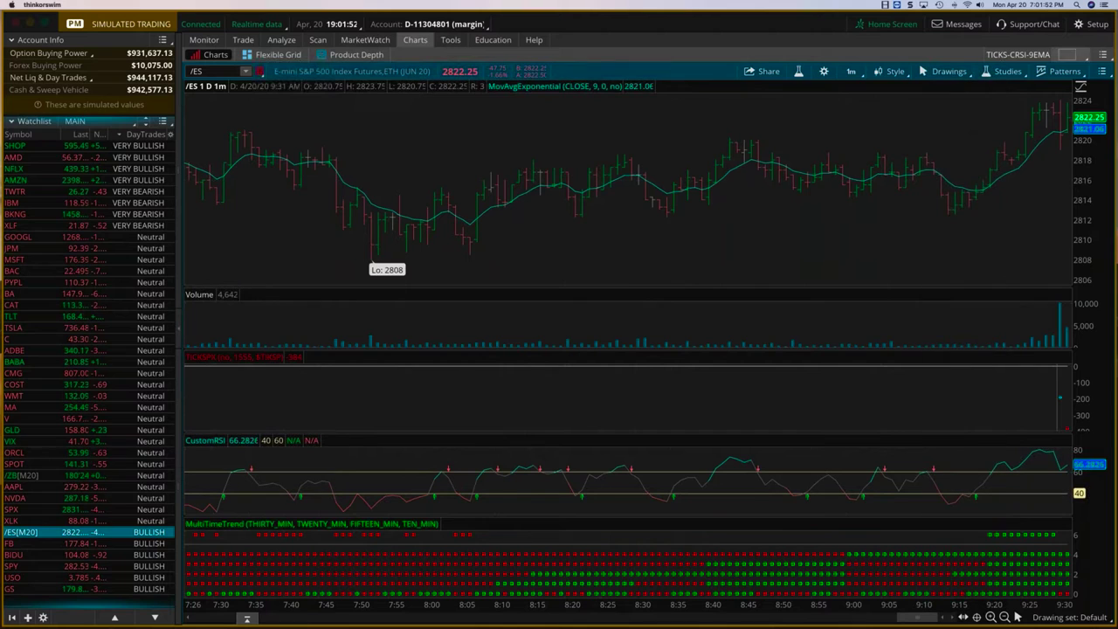
# Load the saved chart grid MTFT-2-FRAMES-SWING-TIMEFRAME
pyautogui.click(1071, 55)
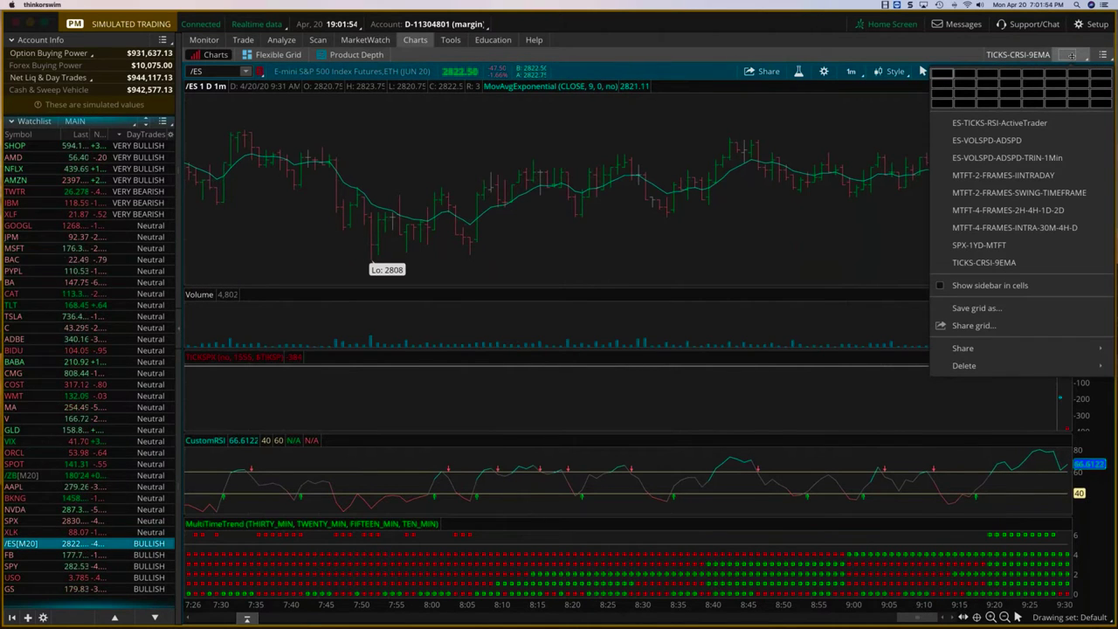
pyautogui.click(1007, 192)
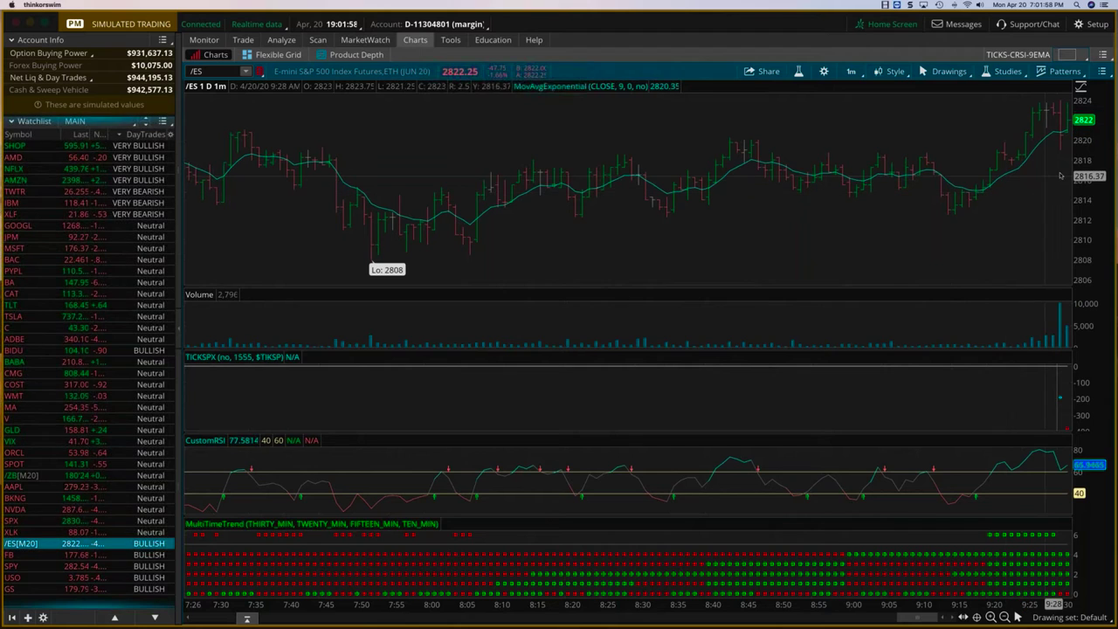
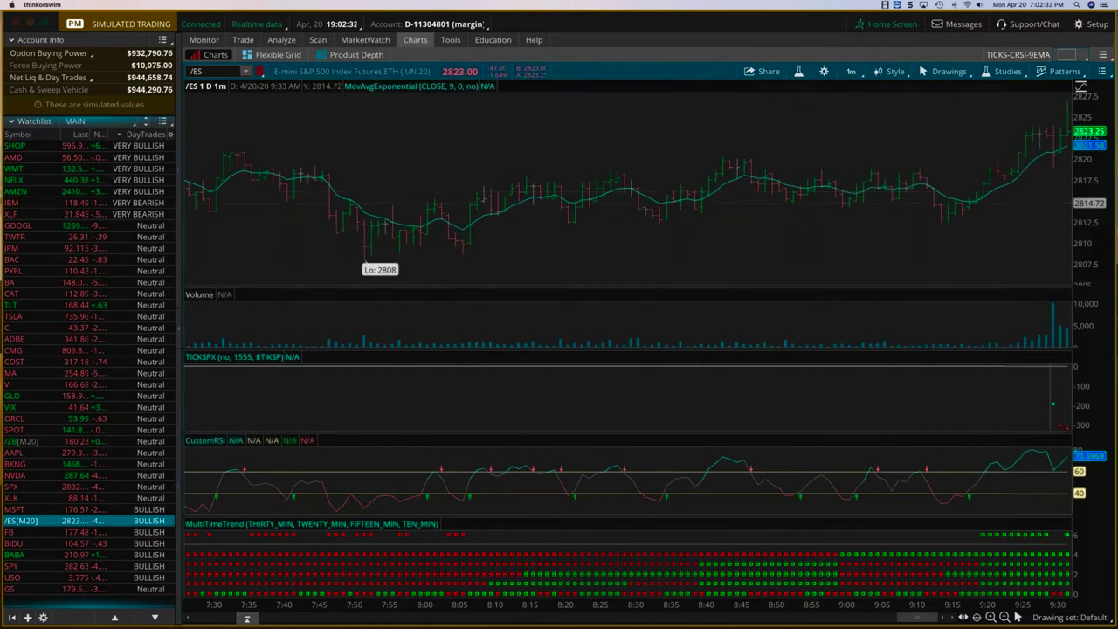
pyautogui.click(1069, 56)
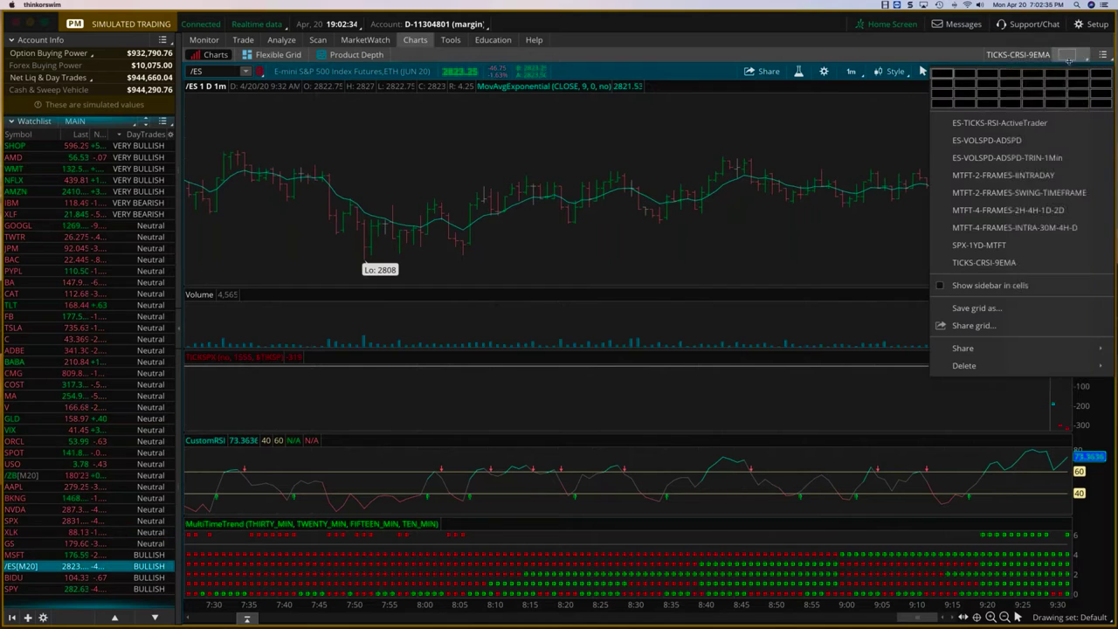
pyautogui.click(993, 193)
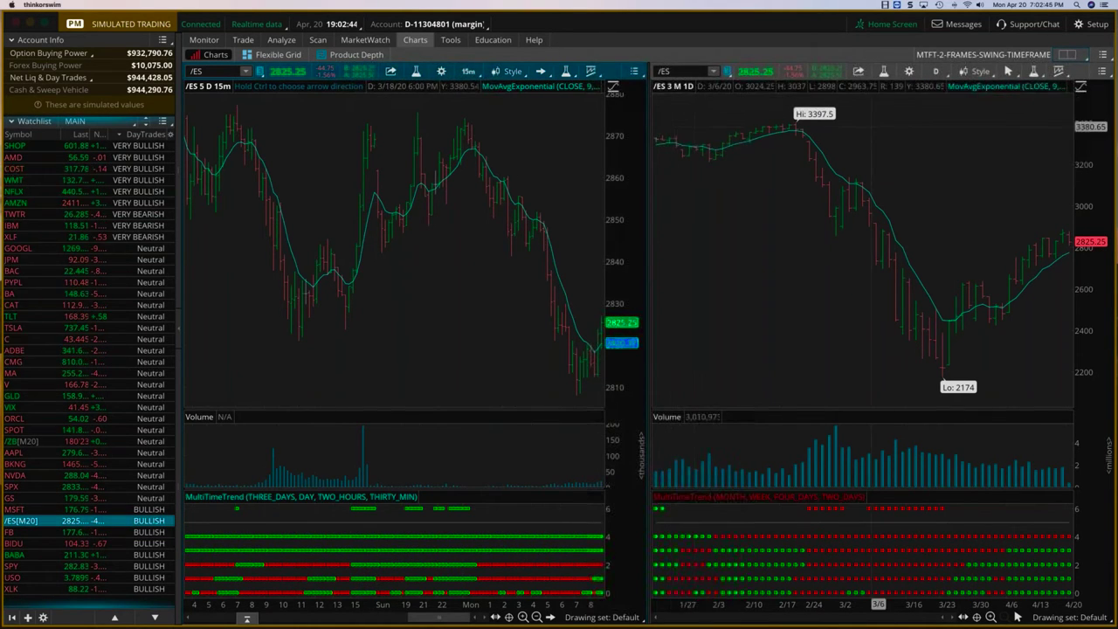
pyautogui.click(1071, 55)
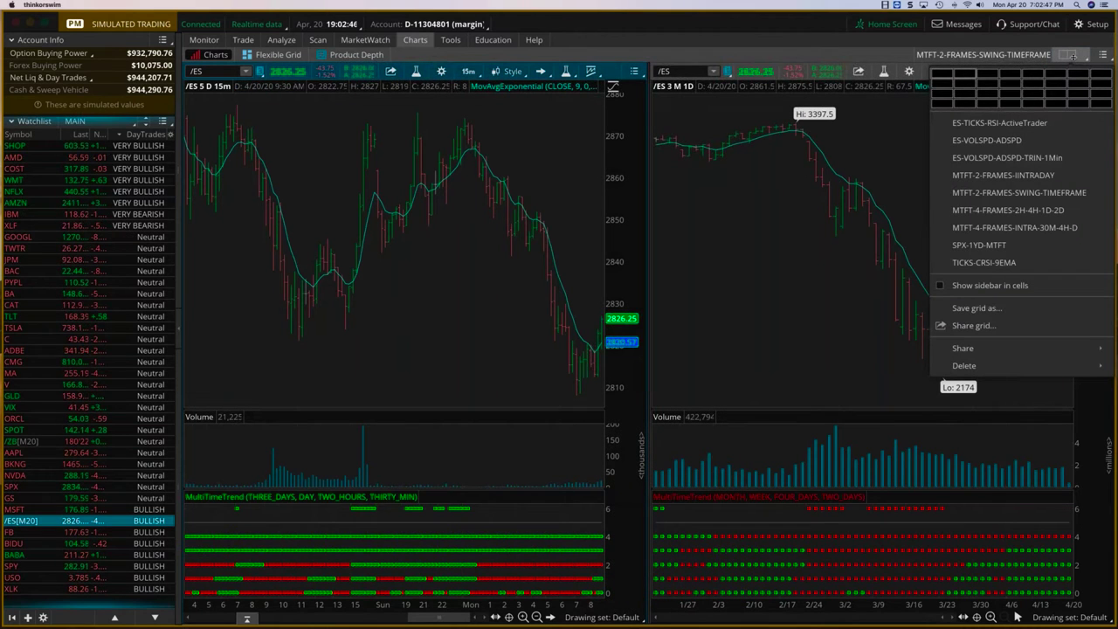
pyautogui.click(1071, 56)
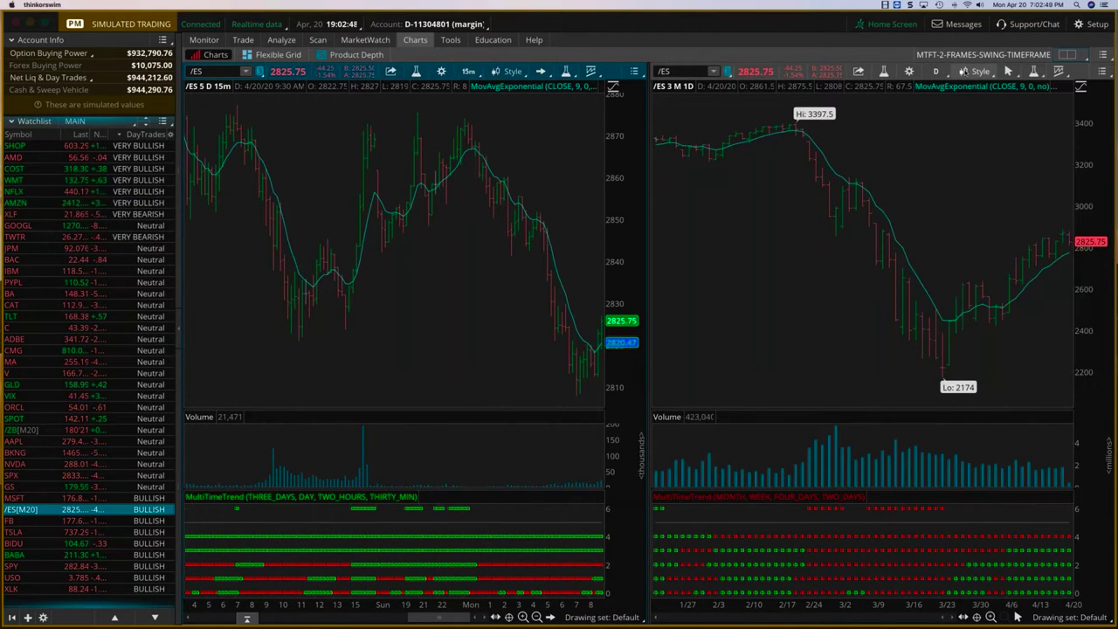
pyautogui.click(1067, 56)
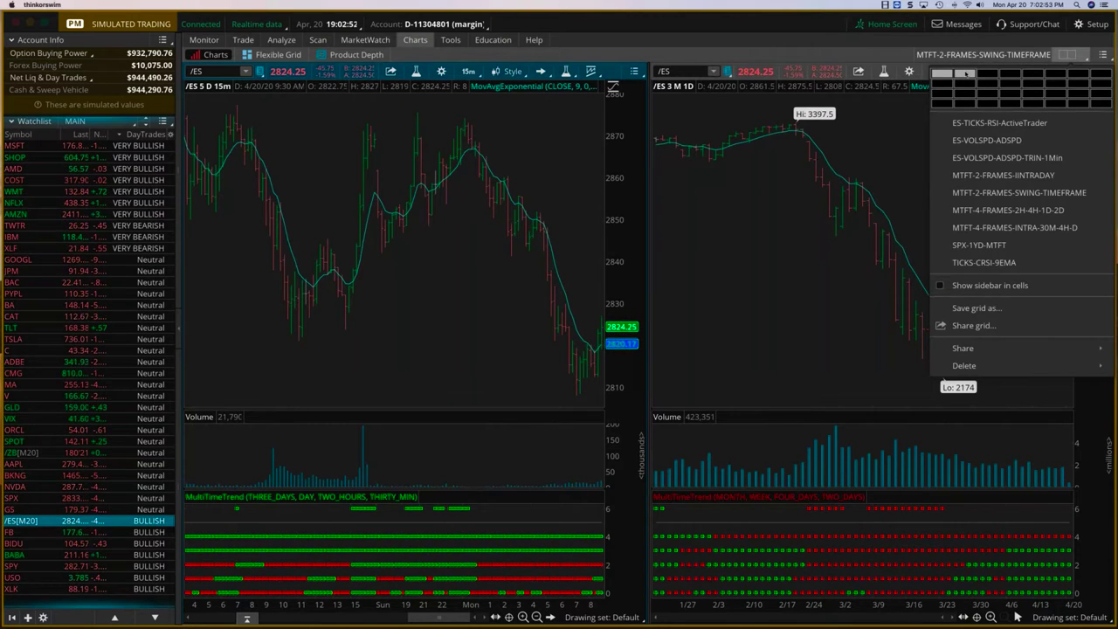
pyautogui.click(966, 73)
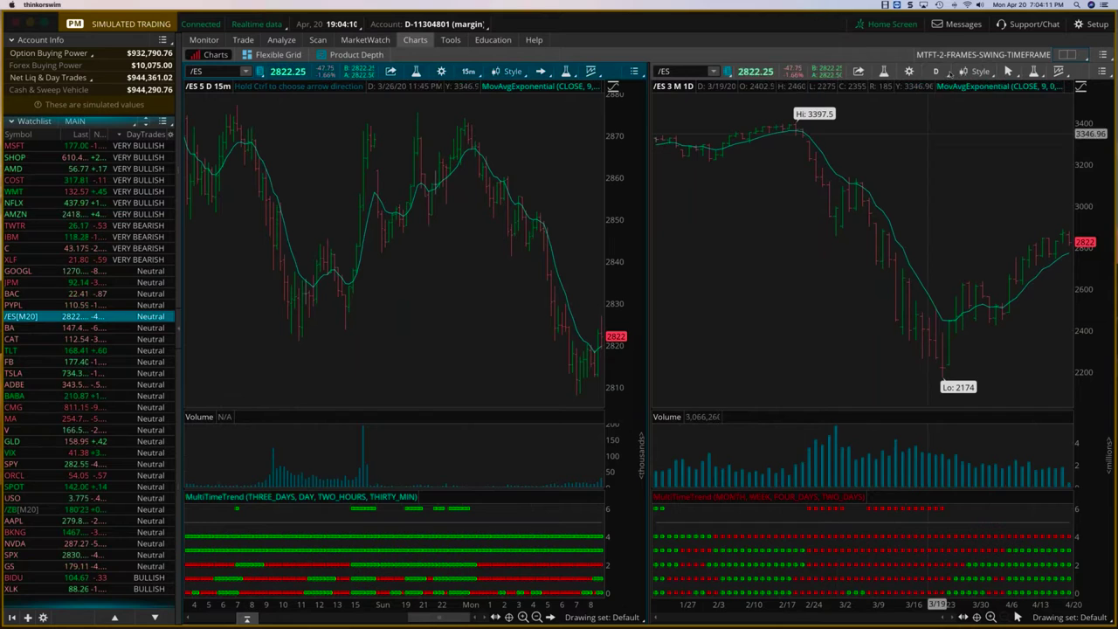
# Set the daily /ES chart to 1 Y : 1D and review the MultiTimeTrend signals across its earlier history
pyautogui.click(937, 73)
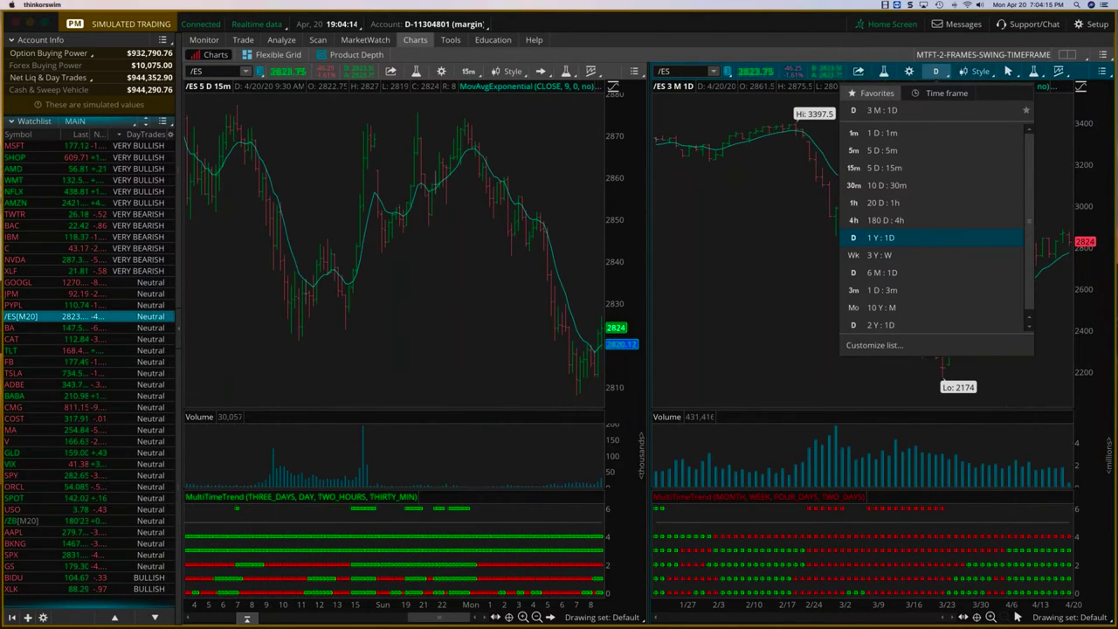
pyautogui.click(881, 238)
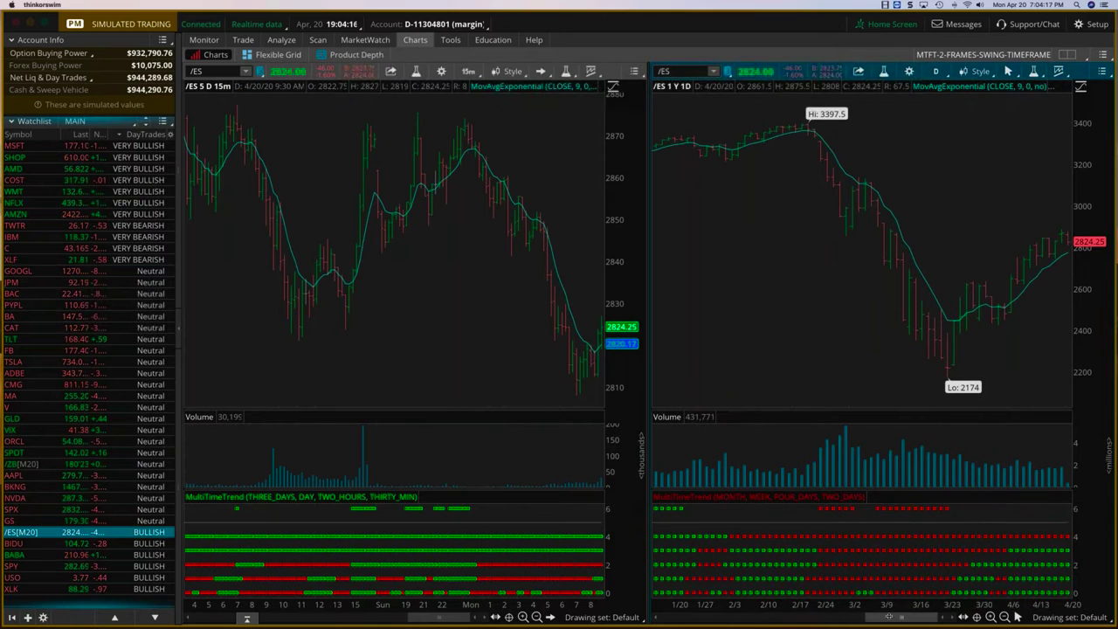
pyautogui.moveTo(889, 617); pyautogui.dragTo(845, 617)
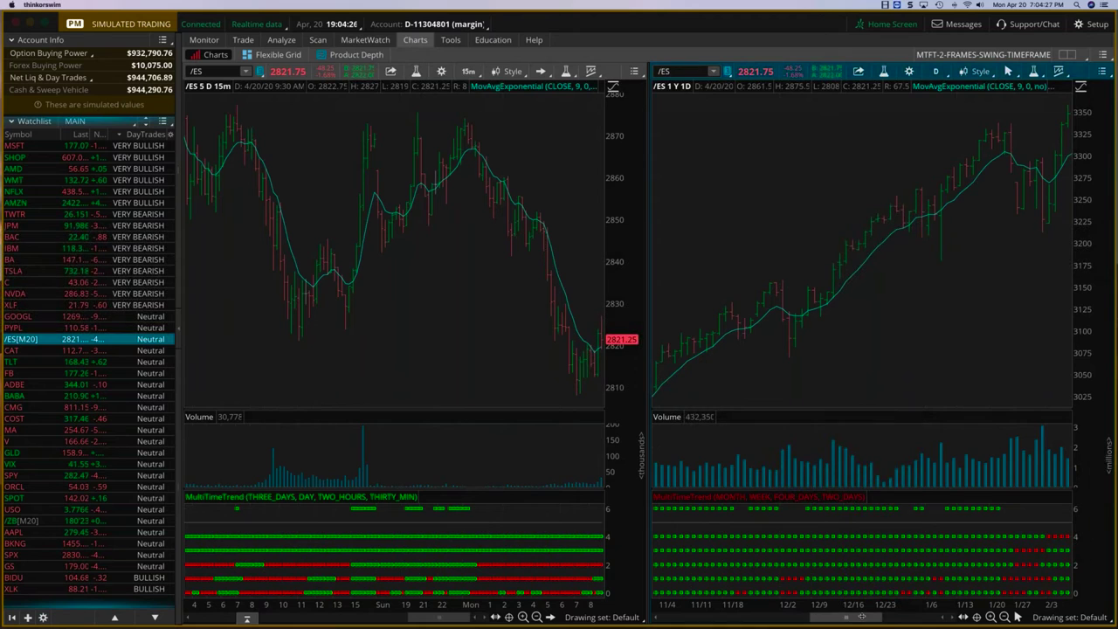
pyautogui.moveTo(863, 616); pyautogui.dragTo(925, 619)
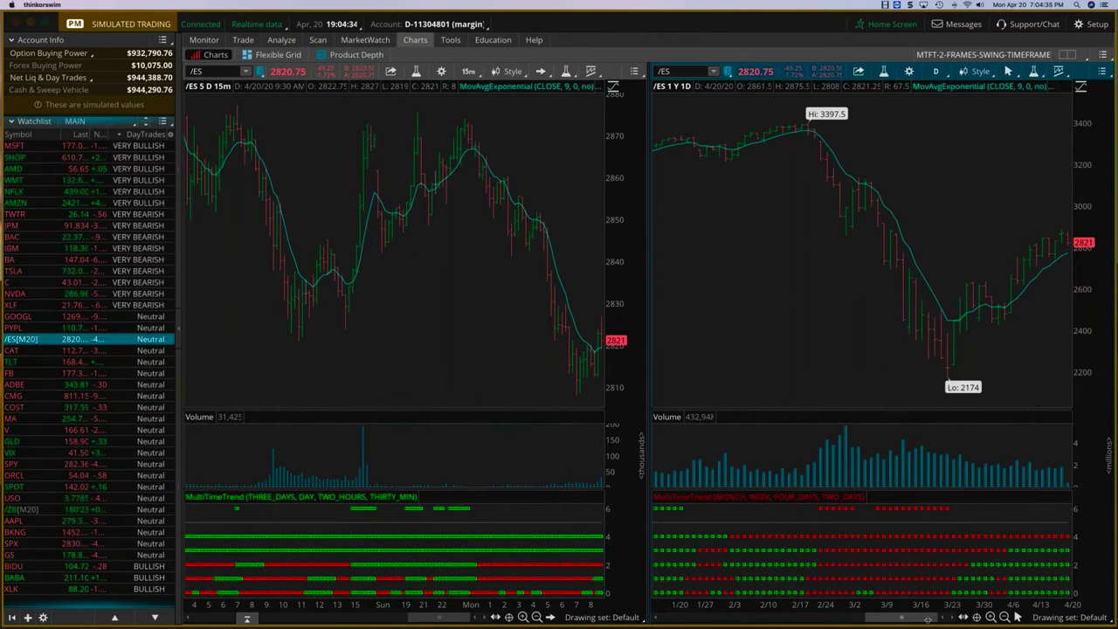
pyautogui.moveTo(928, 618); pyautogui.dragTo(861, 618)
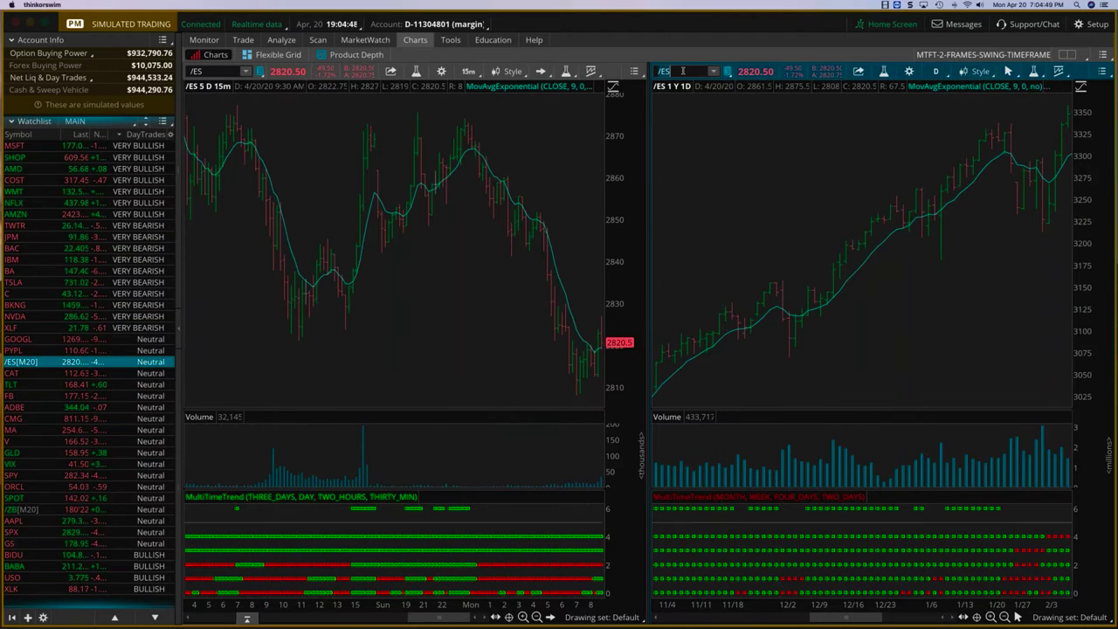
# Switch both swing charts to AMZN and review the MultiTimeTrend signals back through the daily chart's history
pyautogui.write('ZN')
pyautogui.press('Return')
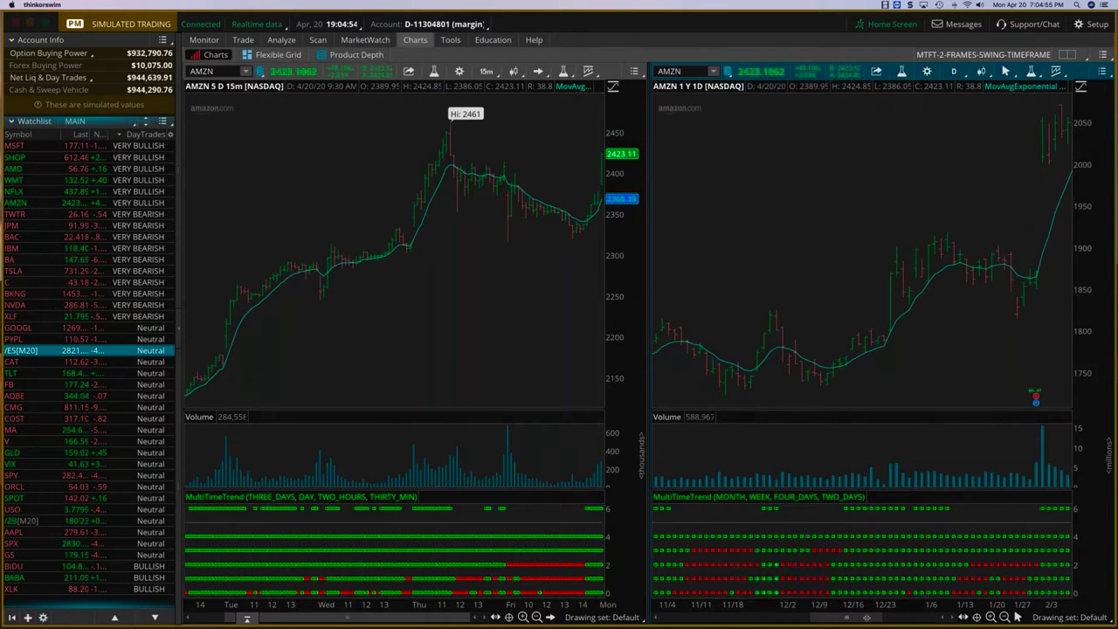
pyautogui.moveTo(867, 617); pyautogui.dragTo(806, 618)
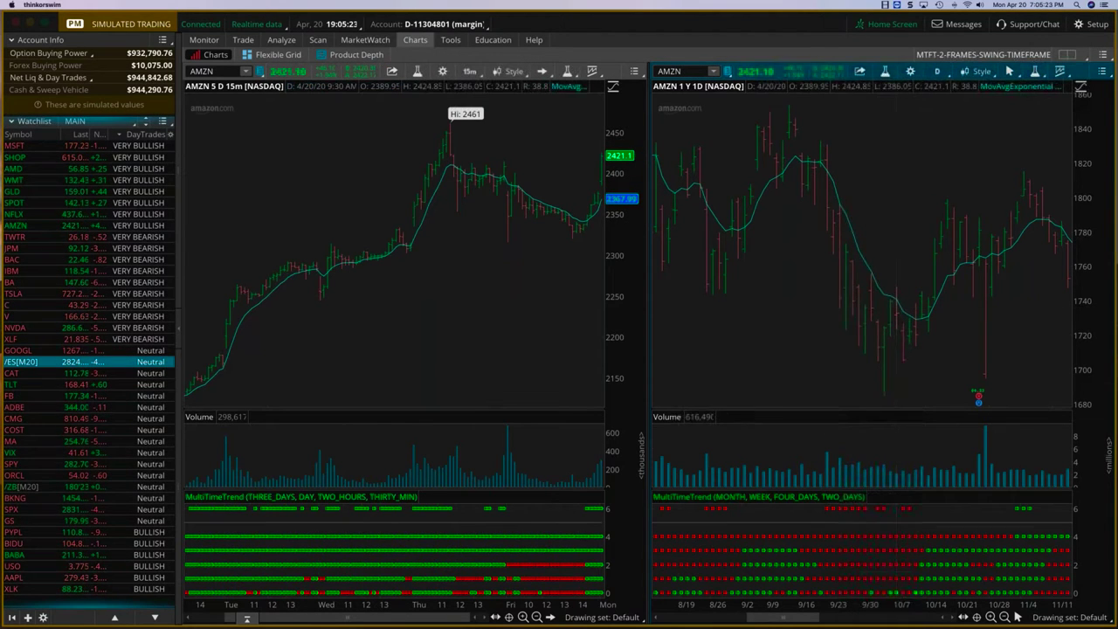
pyautogui.moveTo(800, 616); pyautogui.dragTo(766, 617)
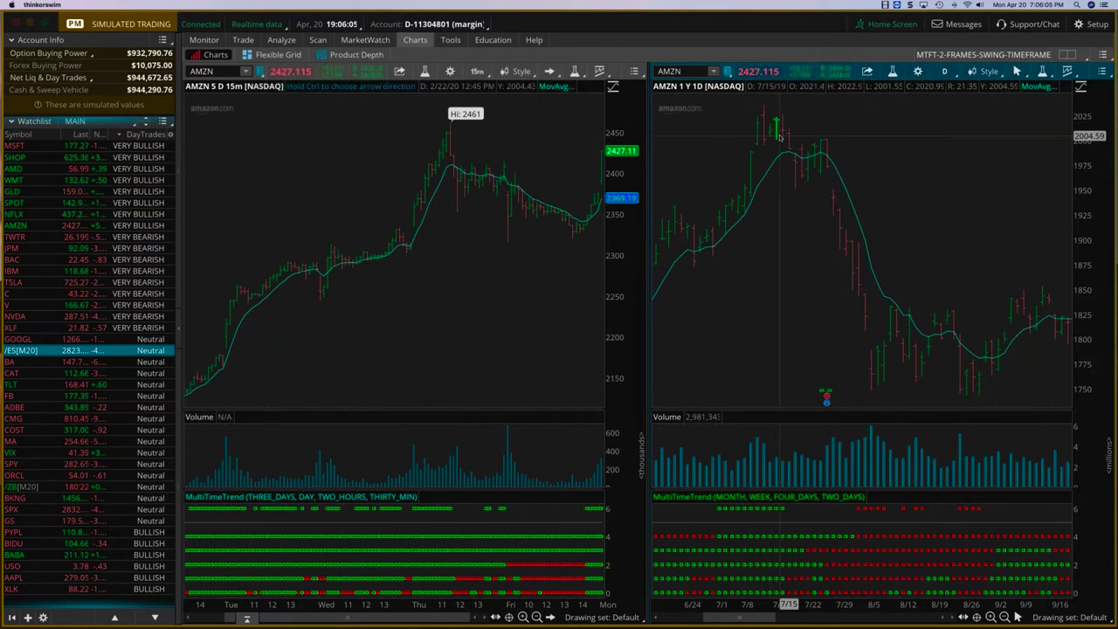
pyautogui.moveTo(760, 616); pyautogui.dragTo(909, 617)
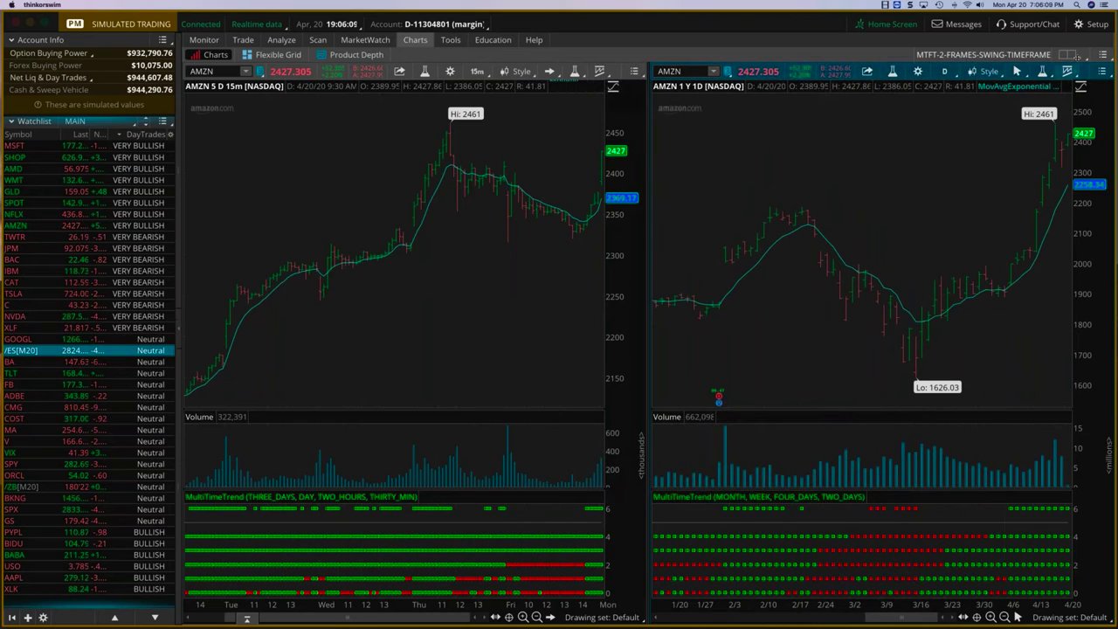
# Load the saved chart grid TICKS-CRSI-9EMA and set its /ES chart to the 1 D : 1m time frame
pyautogui.click(1076, 56)
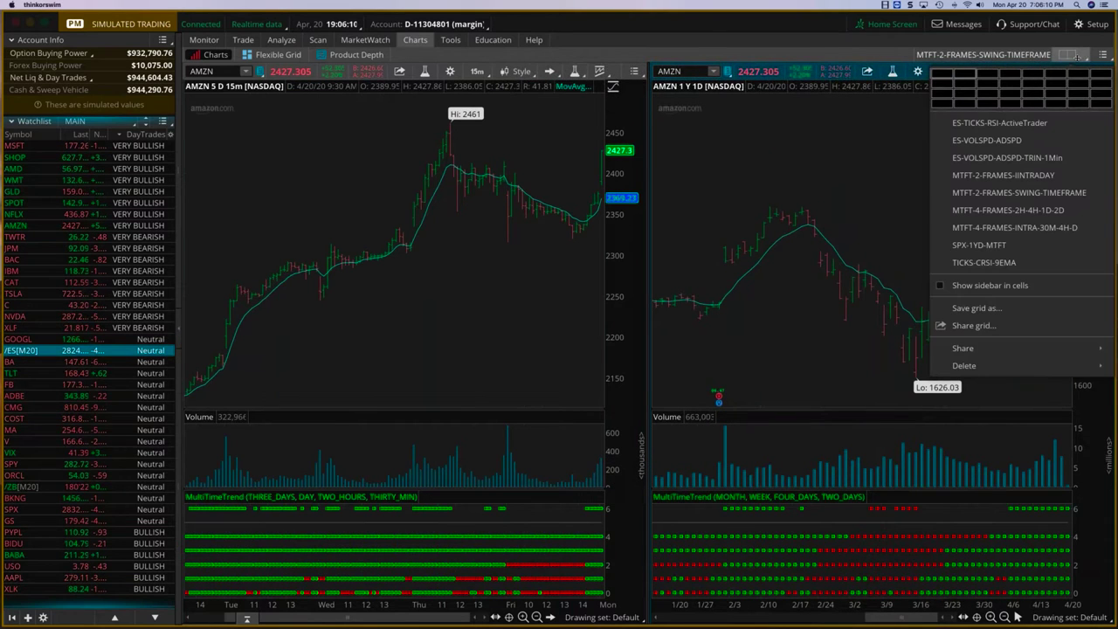
pyautogui.click(1001, 262)
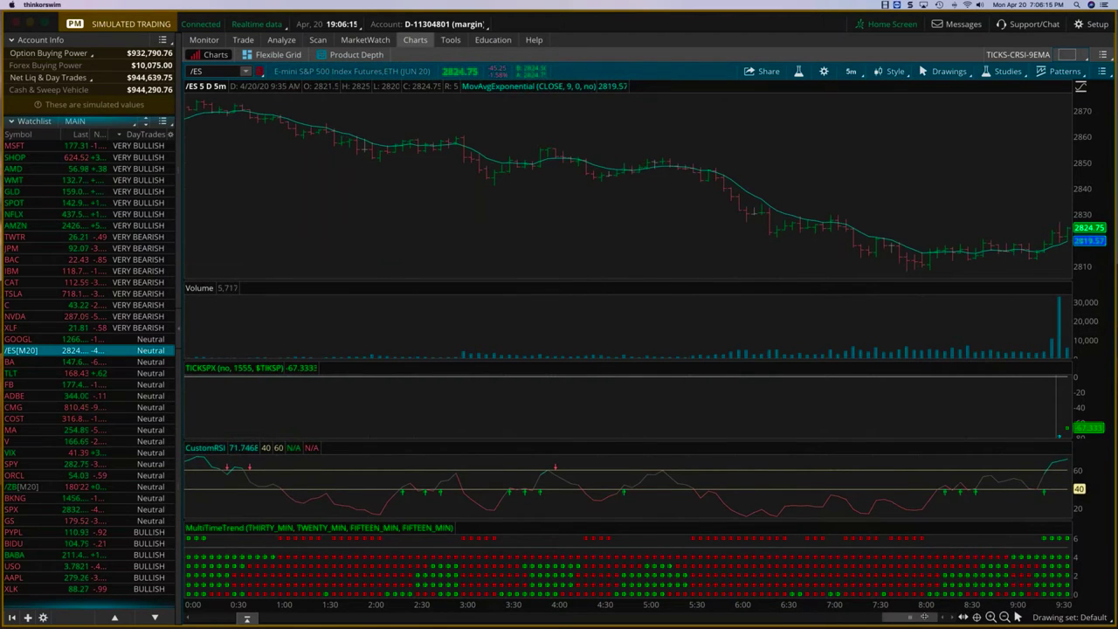
pyautogui.click(851, 71)
pyautogui.click(834, 132)
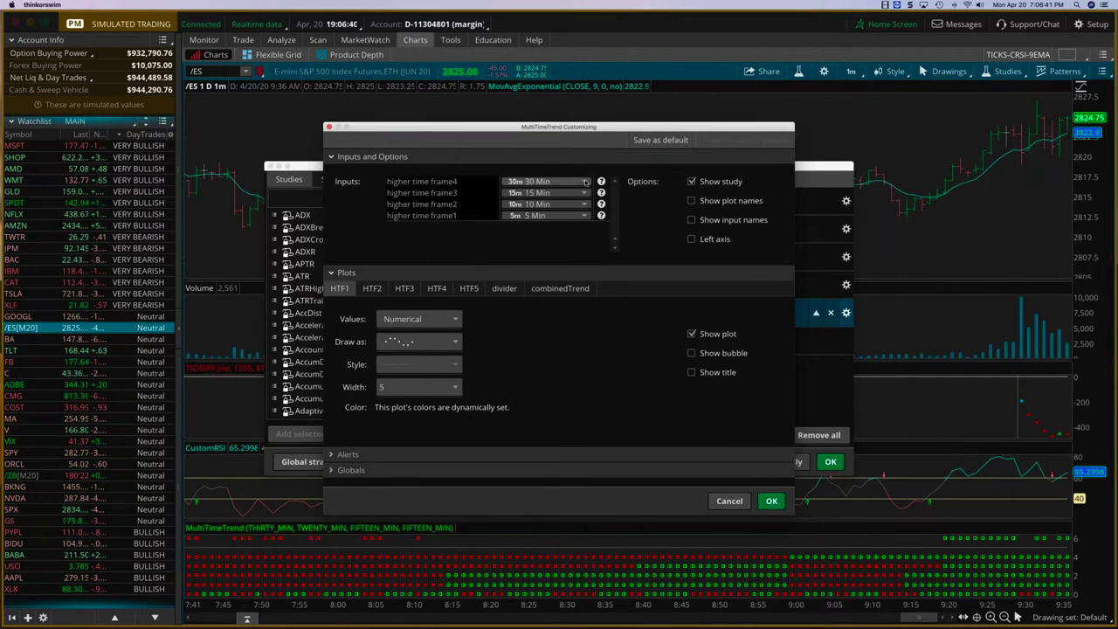
# Set higher time frame4 of the MultiTimeTrend study to 20 Min and apply the study changes to the /ES chart
pyautogui.click(584, 181)
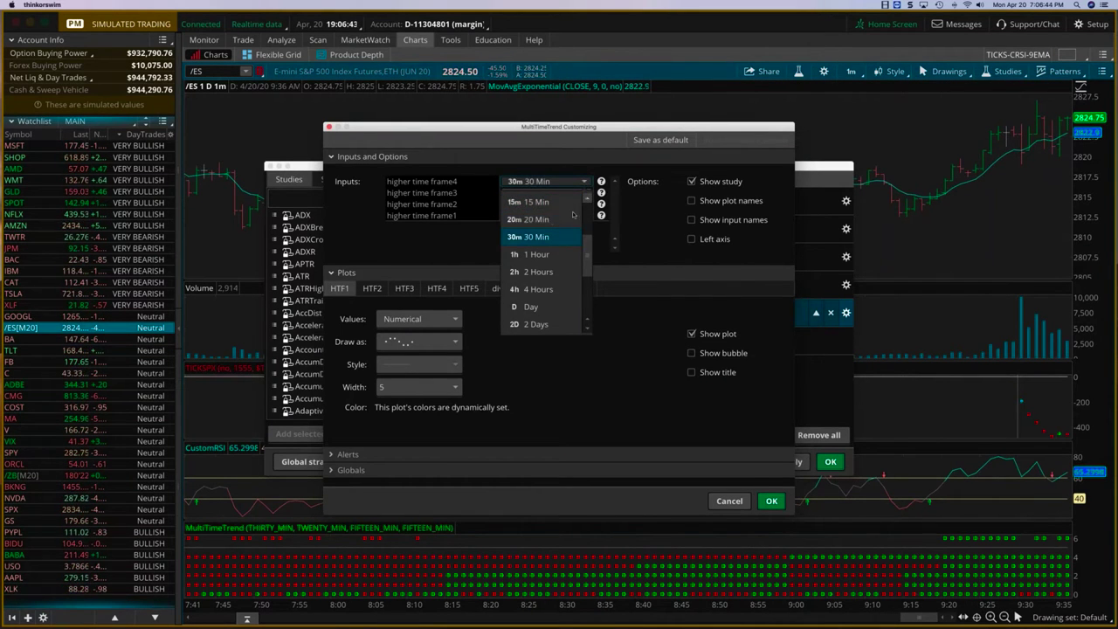
pyautogui.click(538, 201)
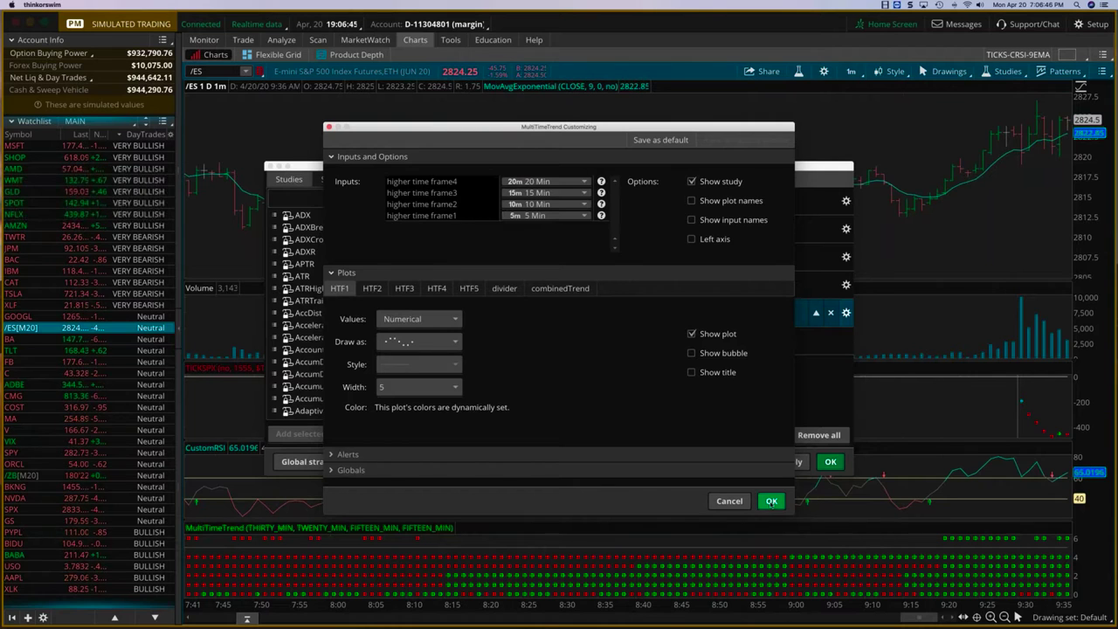
pyautogui.click(772, 502)
pyautogui.click(831, 461)
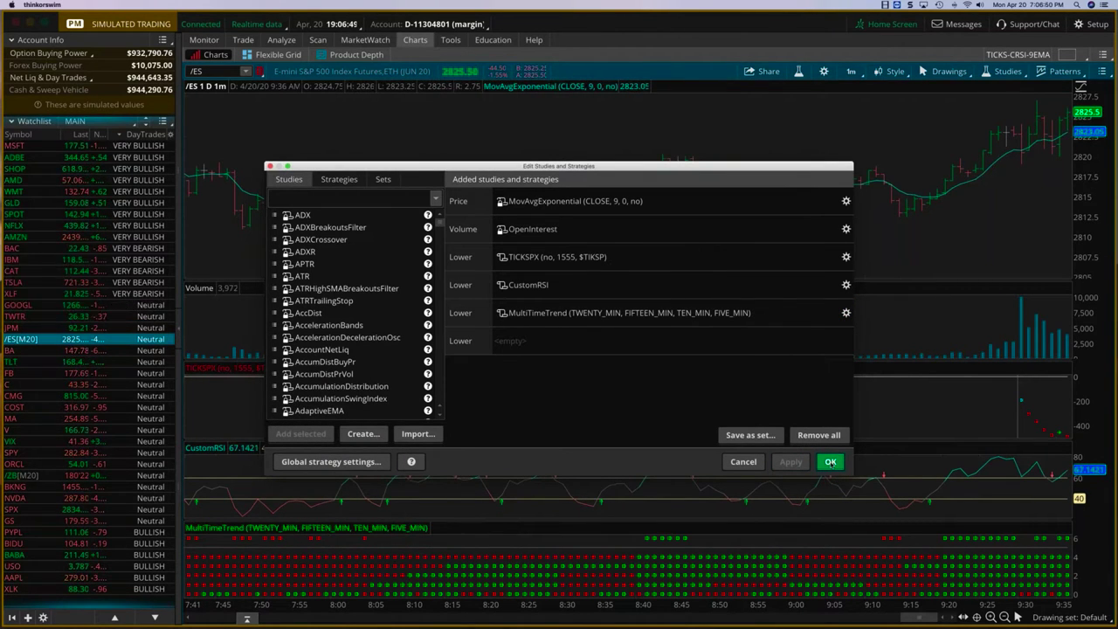
pyautogui.click(830, 462)
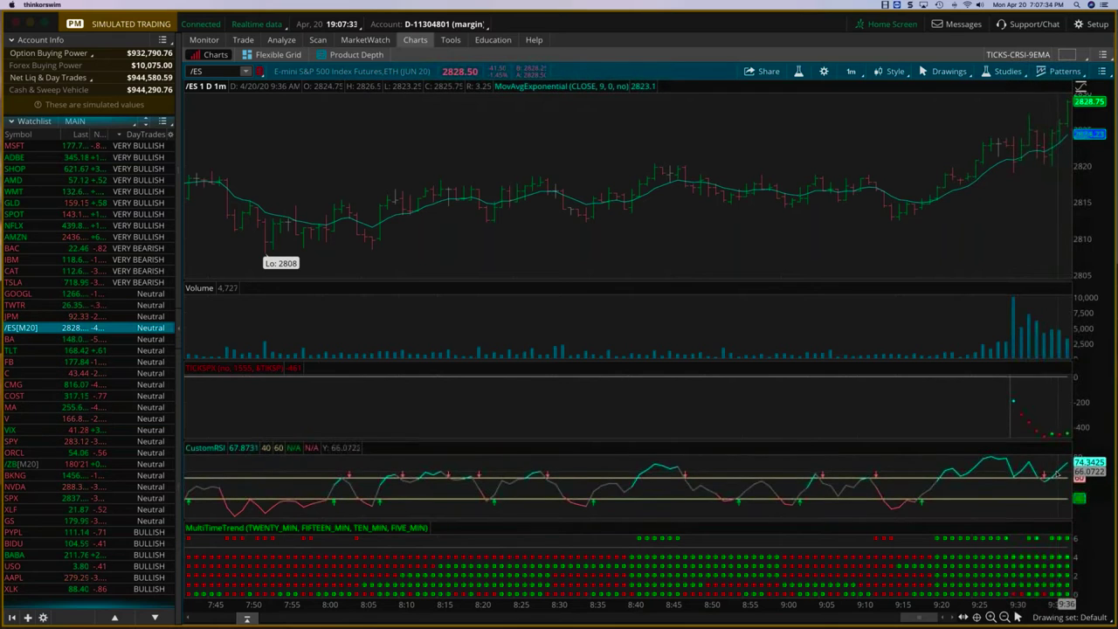
pyautogui.scroll(1, 1040, 437)
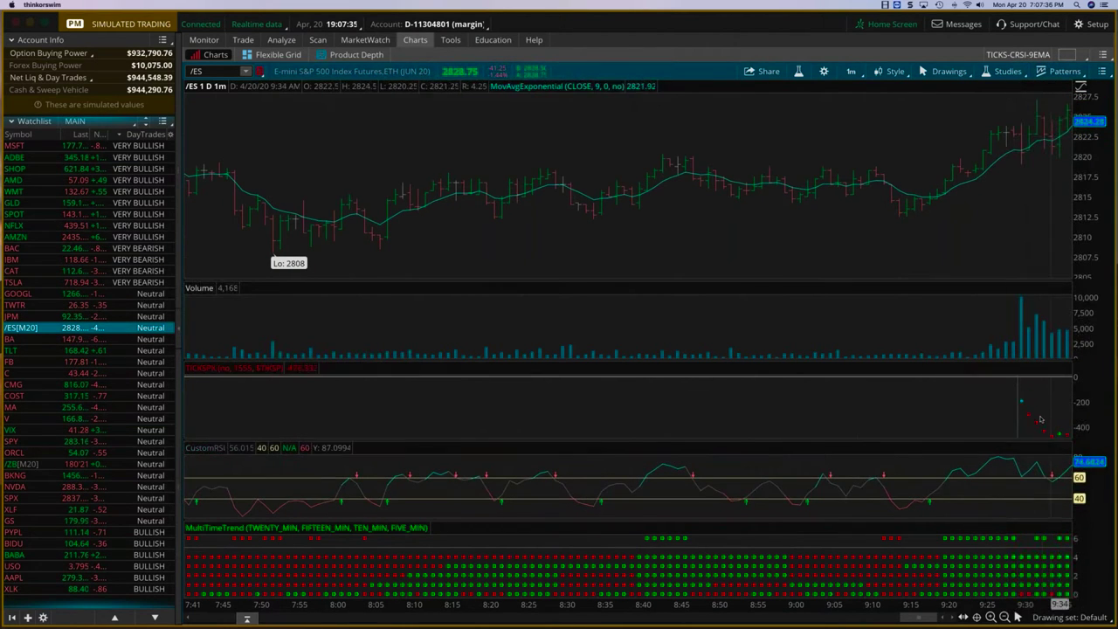
pyautogui.scroll(-1, 996, 407)
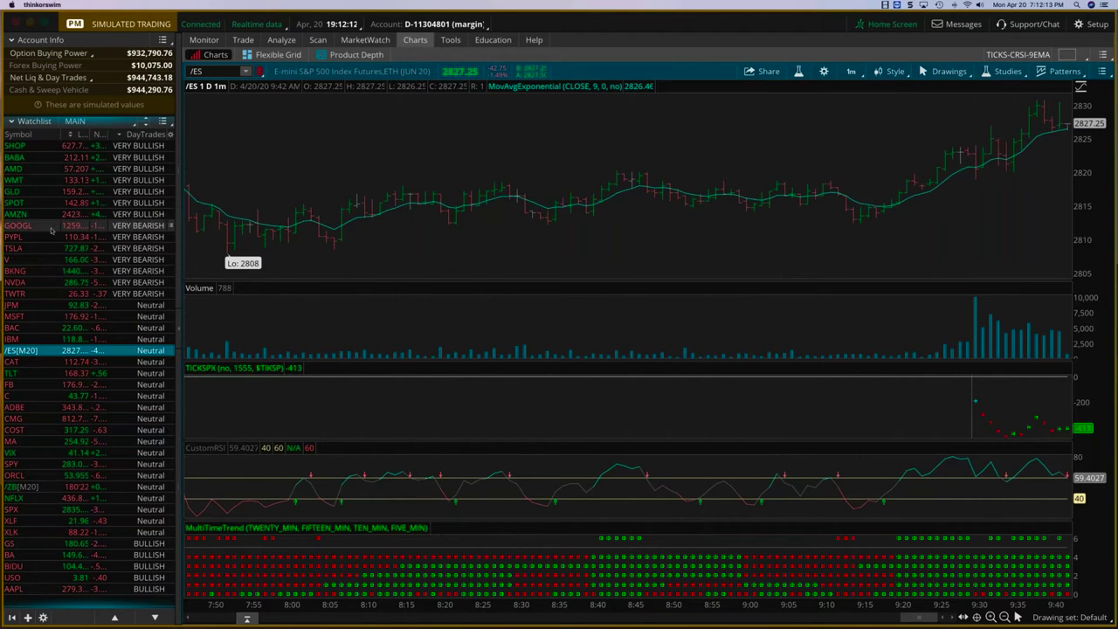
# View the 1-minute charts of the VERY BEARISH watchlist symbols GOOGL and NVDA
pyautogui.click(152, 226)
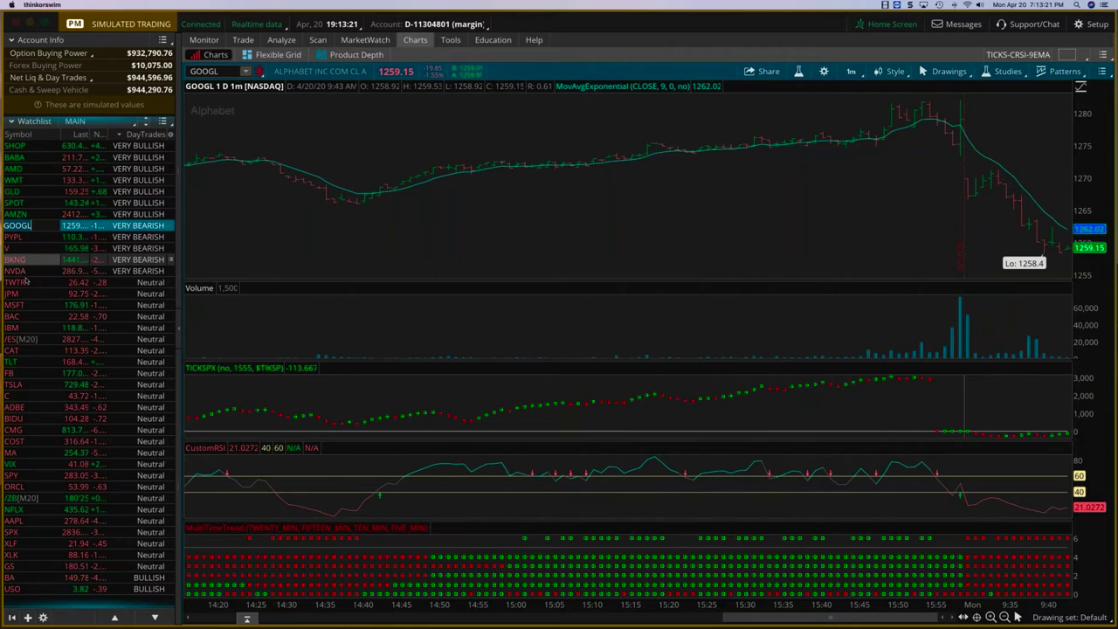
pyautogui.click(16, 271)
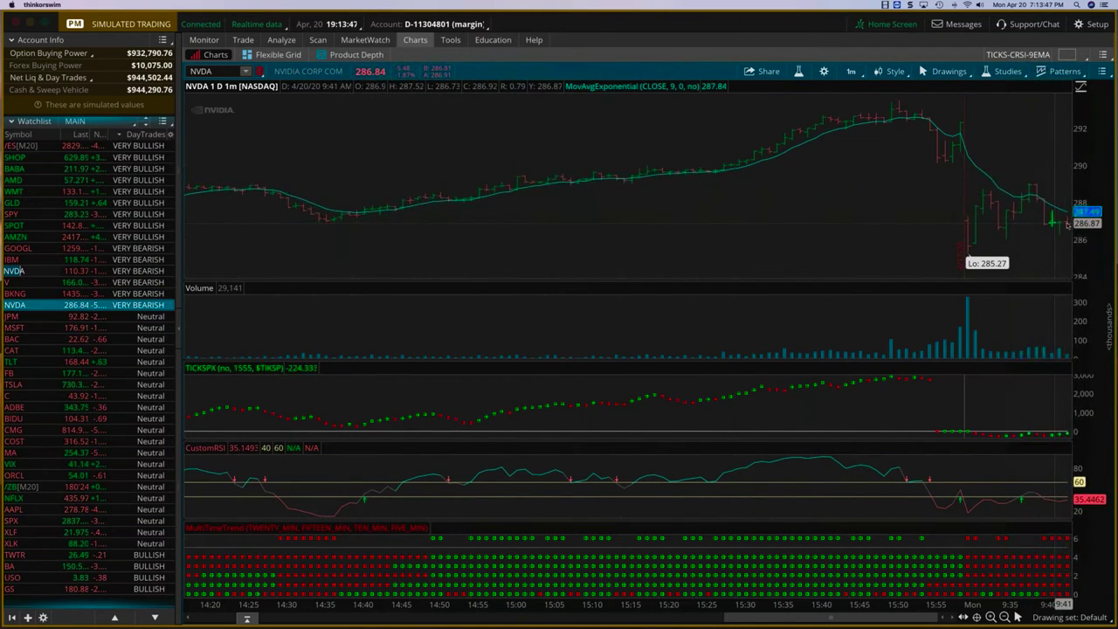
pyautogui.click(17, 295)
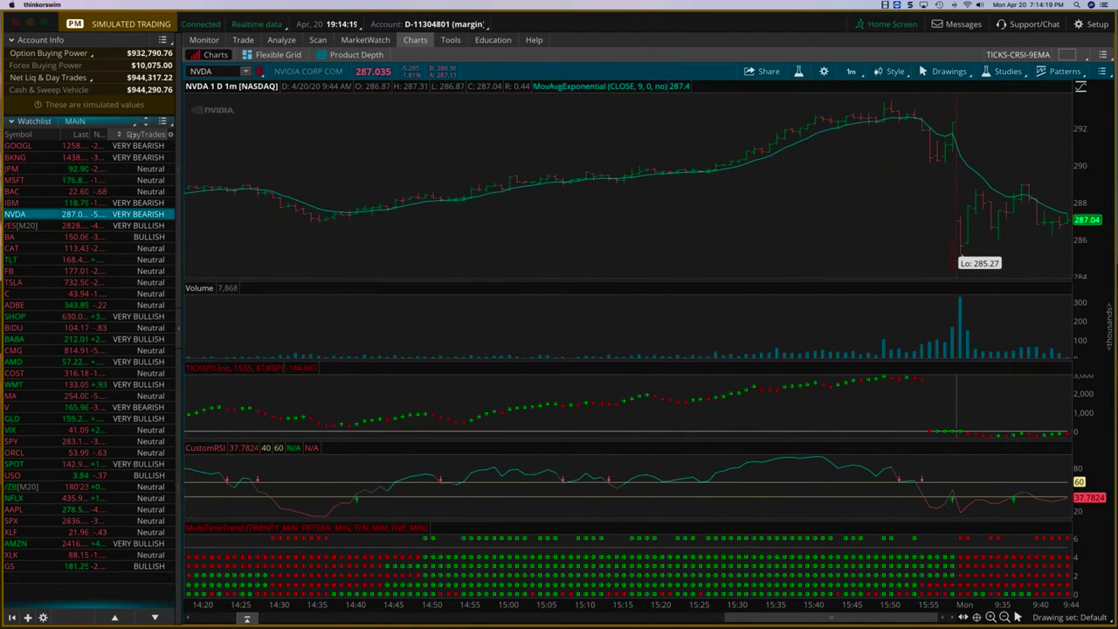
# Replace the DayTrades column in the MAIN watchlist with the SwingTrades column
pyautogui.rightClick(170, 134)
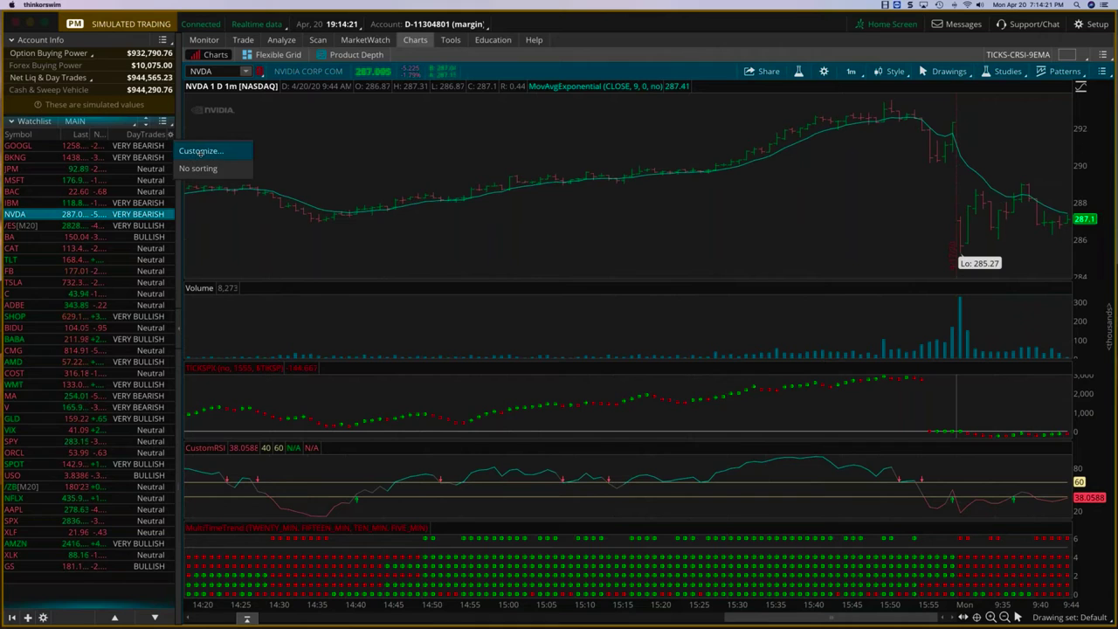
pyautogui.click(200, 151)
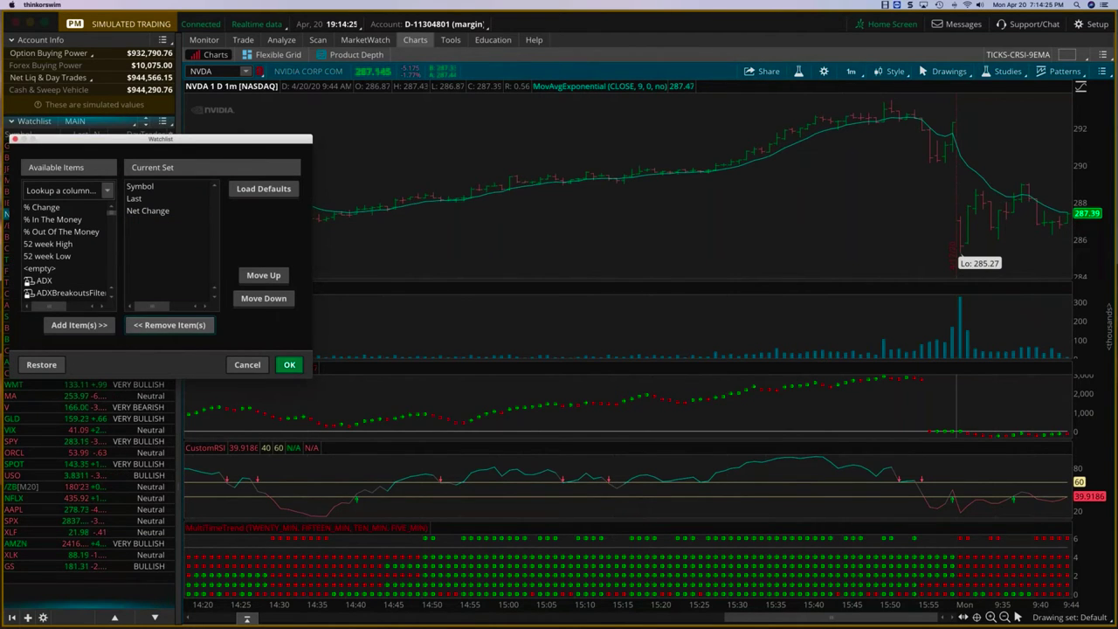
pyautogui.click(53, 190)
pyautogui.write('Swing')
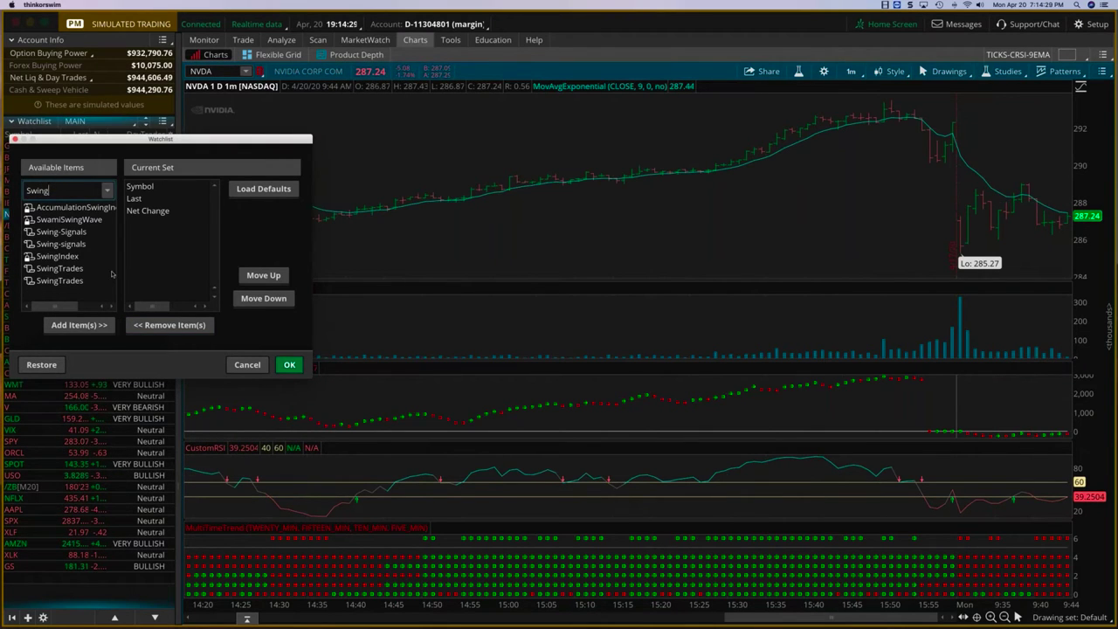
pyautogui.doubleClick(60, 268)
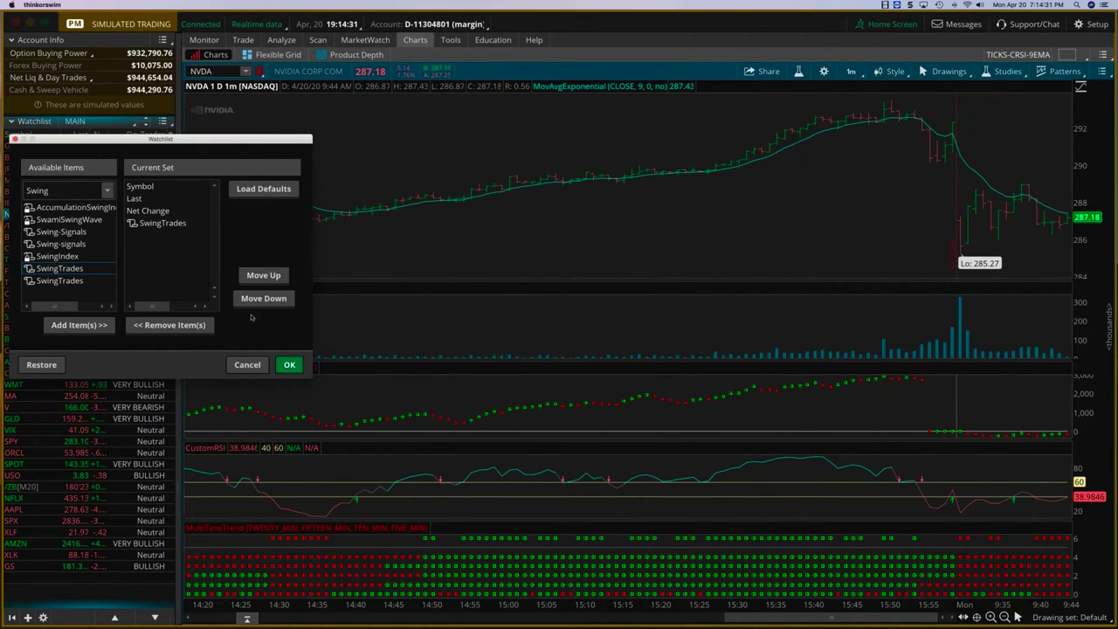
pyautogui.click(288, 365)
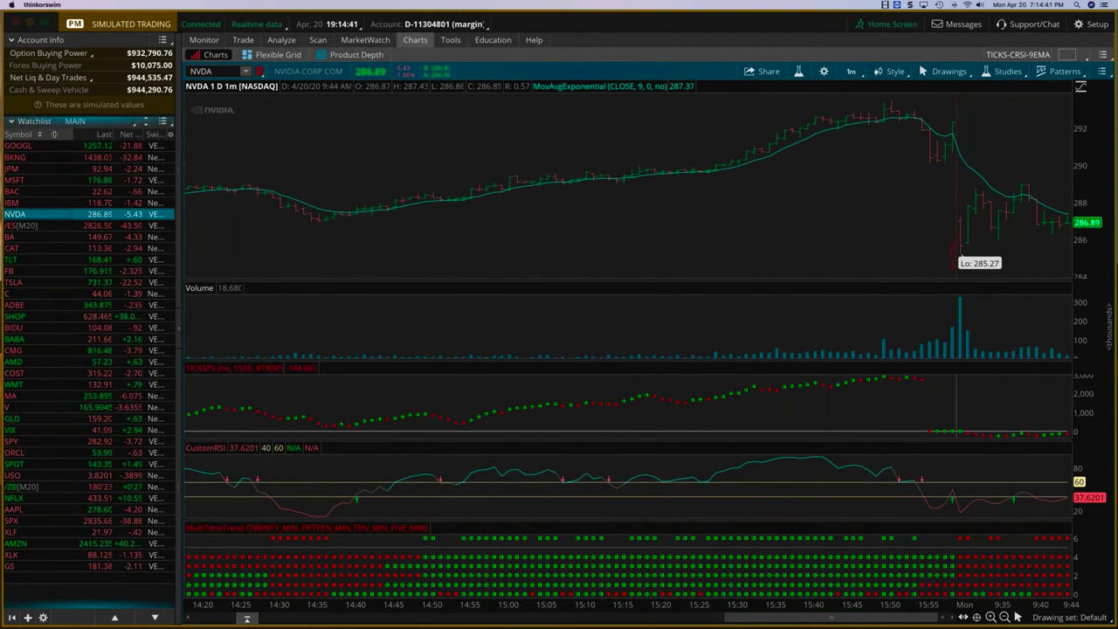
# Widen the watchlist's SwingTrades column and sort the symbols by it with VERY BULLISH first
pyautogui.moveTo(114, 133)
pyautogui.mouseDown()
pyautogui.moveTo(77, 134)
pyautogui.moveTo(112, 134)
pyautogui.mouseUp()
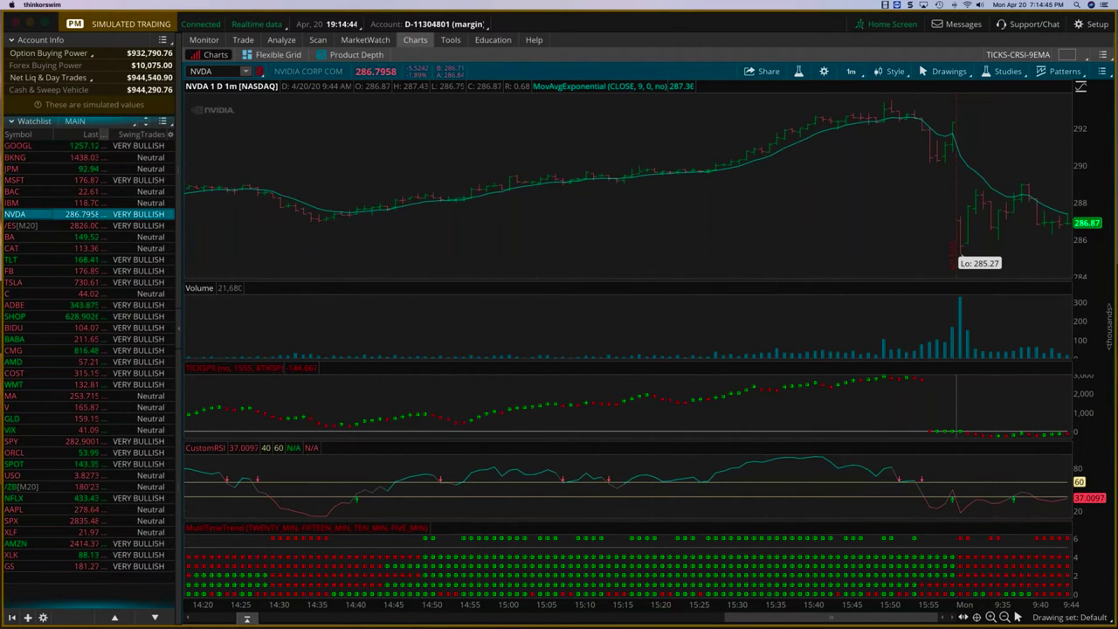
pyautogui.click(114, 133)
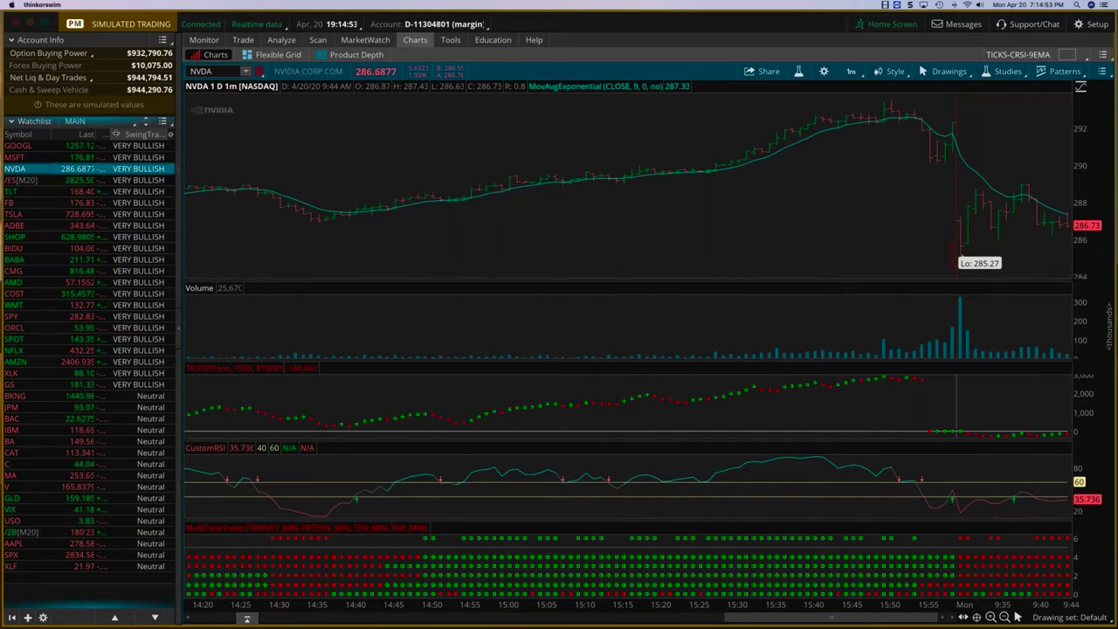
# Display the GOOGL chart from the watchlist on the 3 M : 1D time frame
pyautogui.click(17, 146)
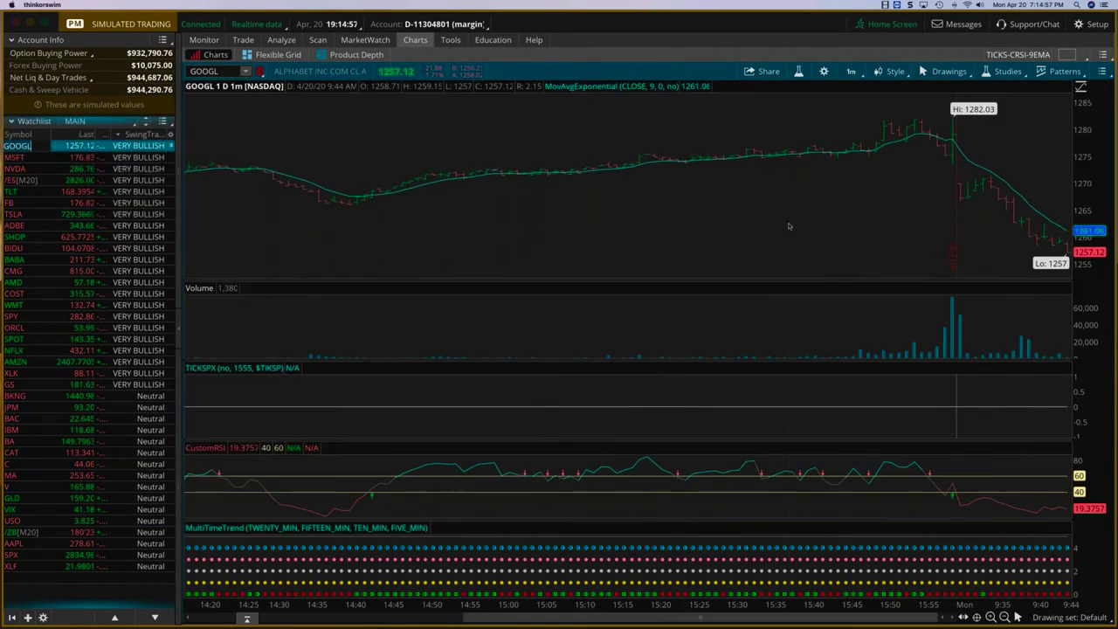
pyautogui.click(848, 72)
pyautogui.click(834, 256)
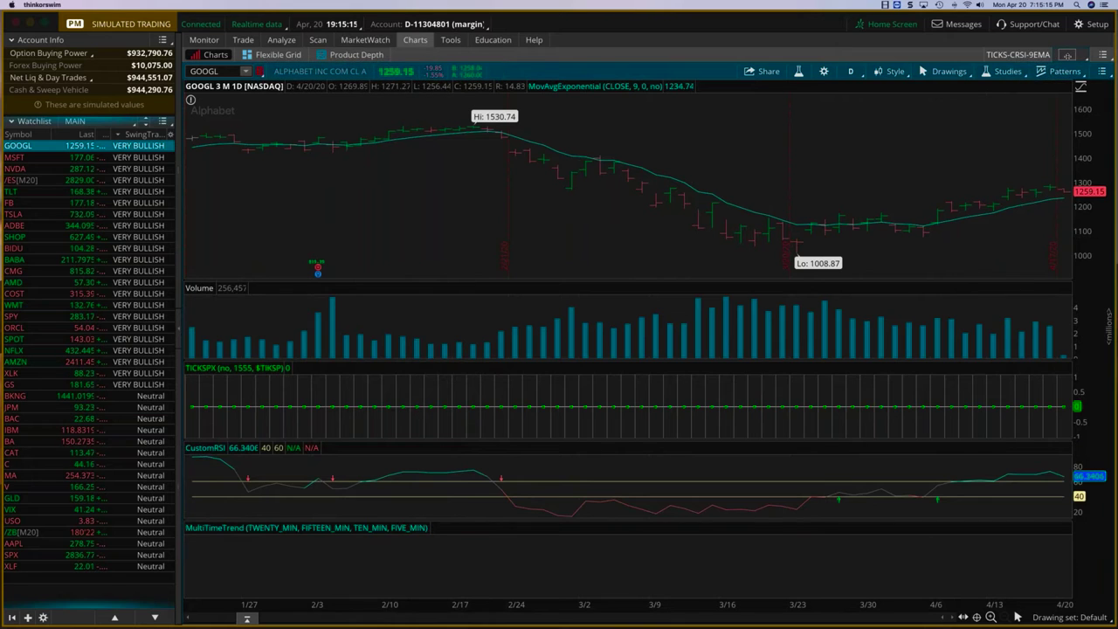
# Load the saved chart grid MTFT-2-FRAMES-SWING-TIMEFRAME and switch both of its charts to GOOGL
pyautogui.click(1067, 55)
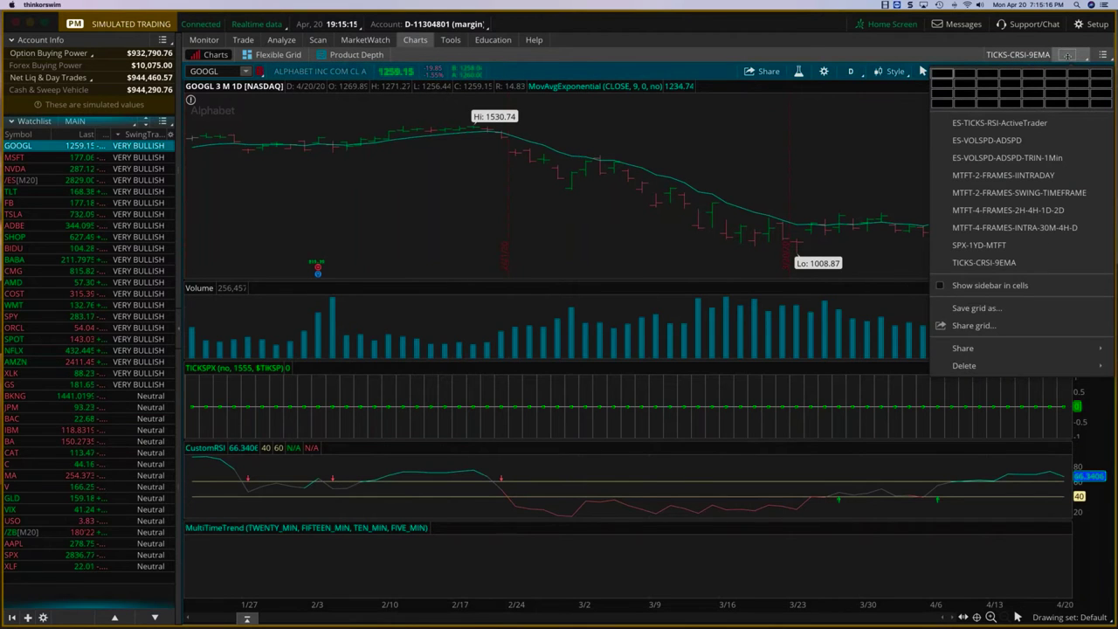
pyautogui.click(1020, 193)
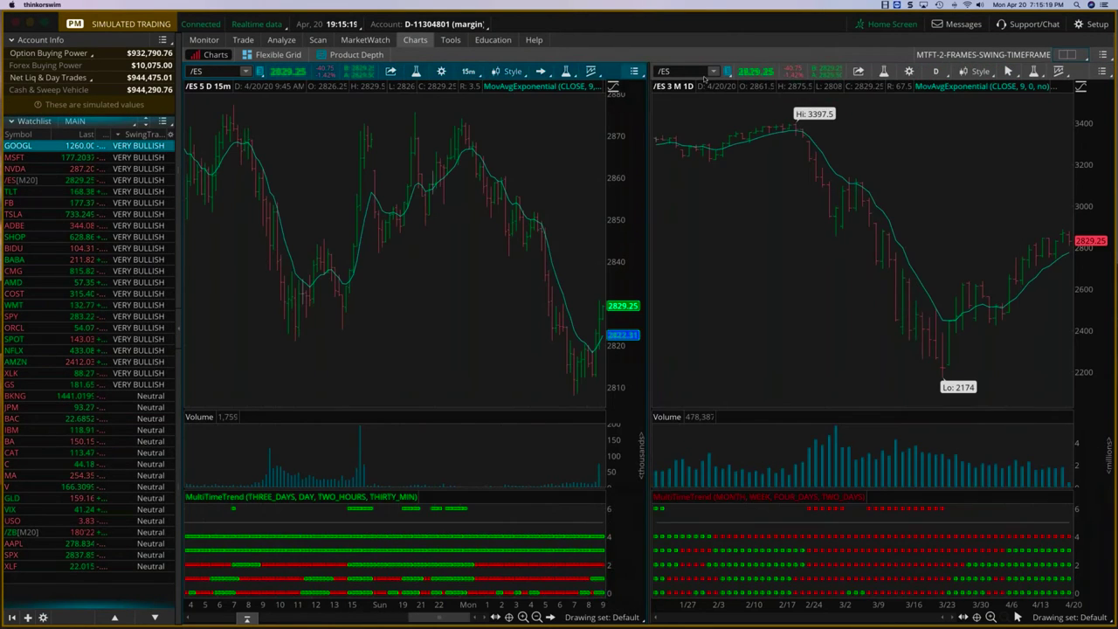
pyautogui.click(683, 73)
pyautogui.write('G')
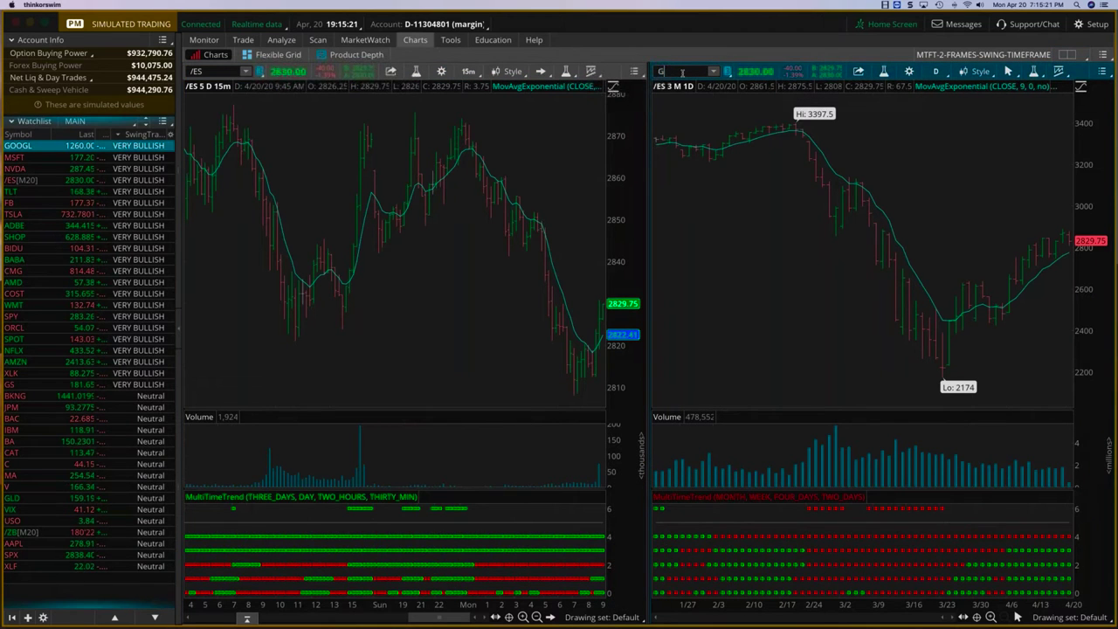
pyautogui.write('OOGL')
pyautogui.press('Return')
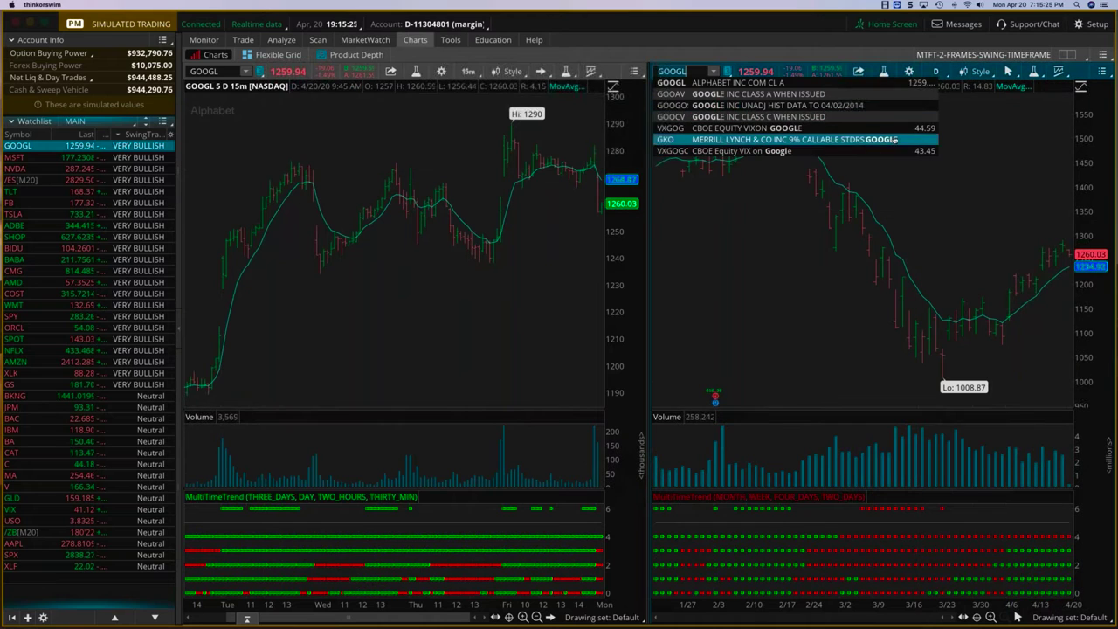
pyautogui.click(786, 82)
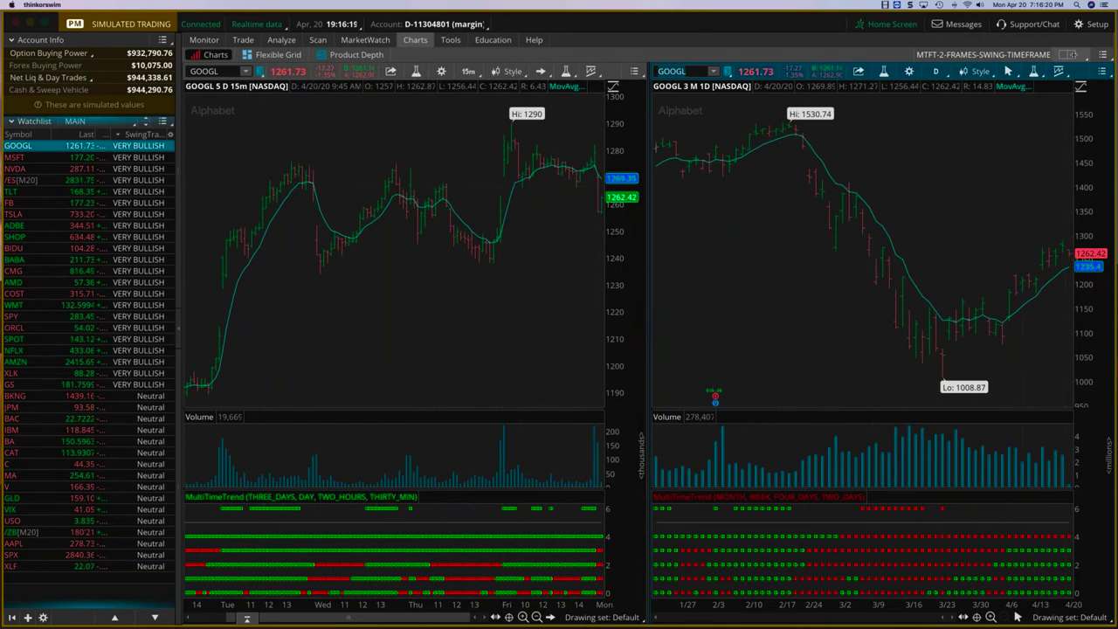
# Load the saved chart grid TICKS-CRSI-9EMA
pyautogui.click(1073, 54)
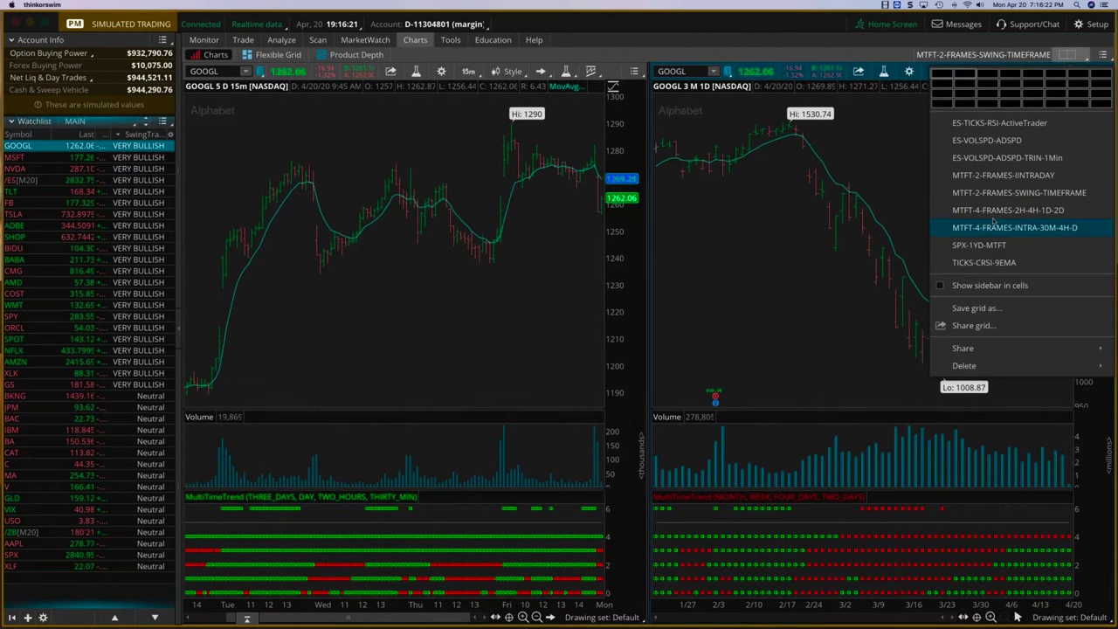
pyautogui.click(993, 226)
pyautogui.click(1073, 54)
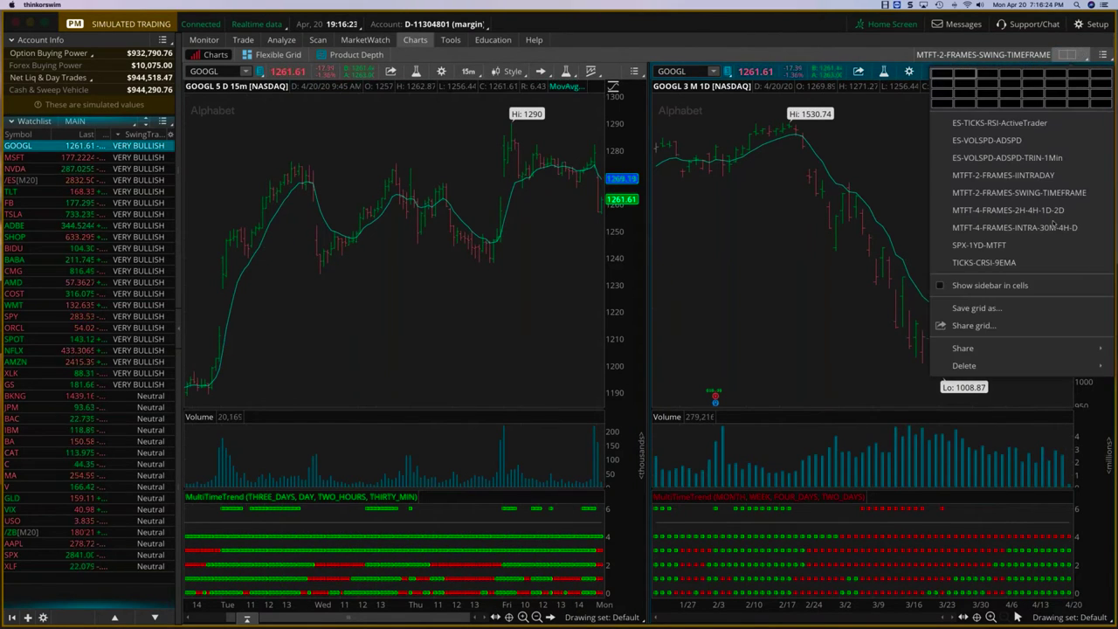
pyautogui.click(1005, 245)
# Set the /ES chart to the 1 D : 1m time frame and highlight the bars from 9:36 AM to 9:45 AM
pyautogui.click(851, 72)
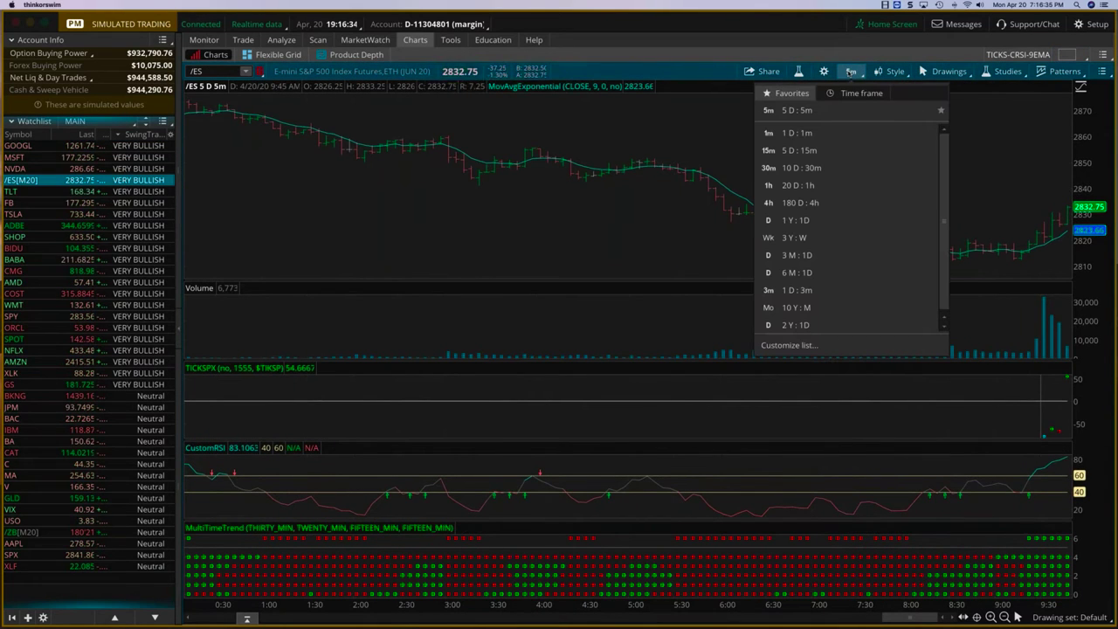
pyautogui.click(870, 134)
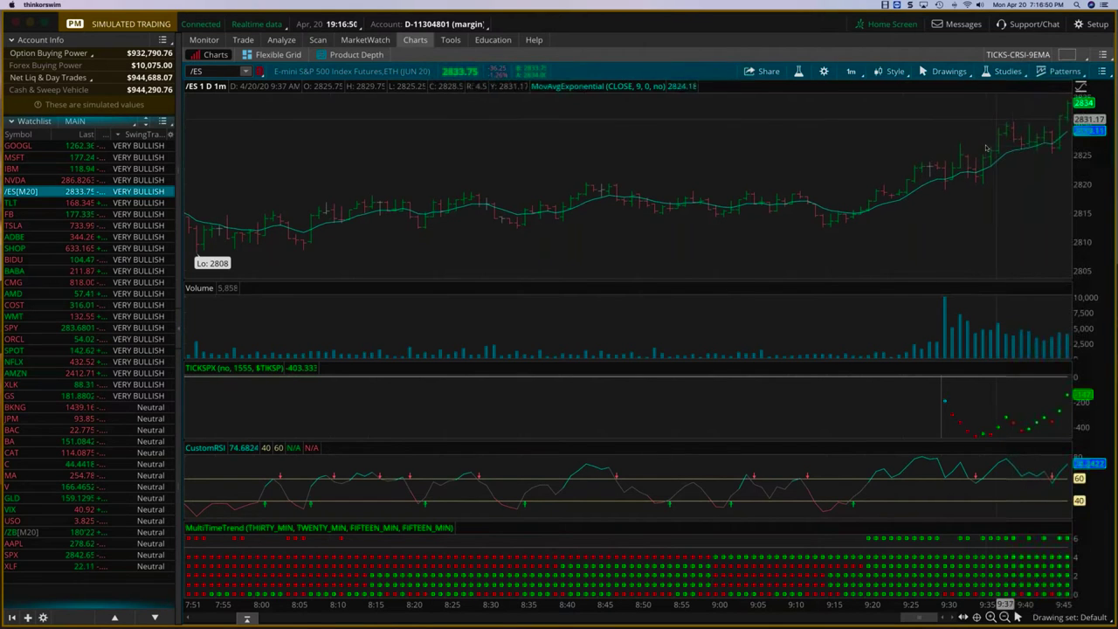
pyautogui.moveTo(992, 120); pyautogui.dragTo(1059, 115)
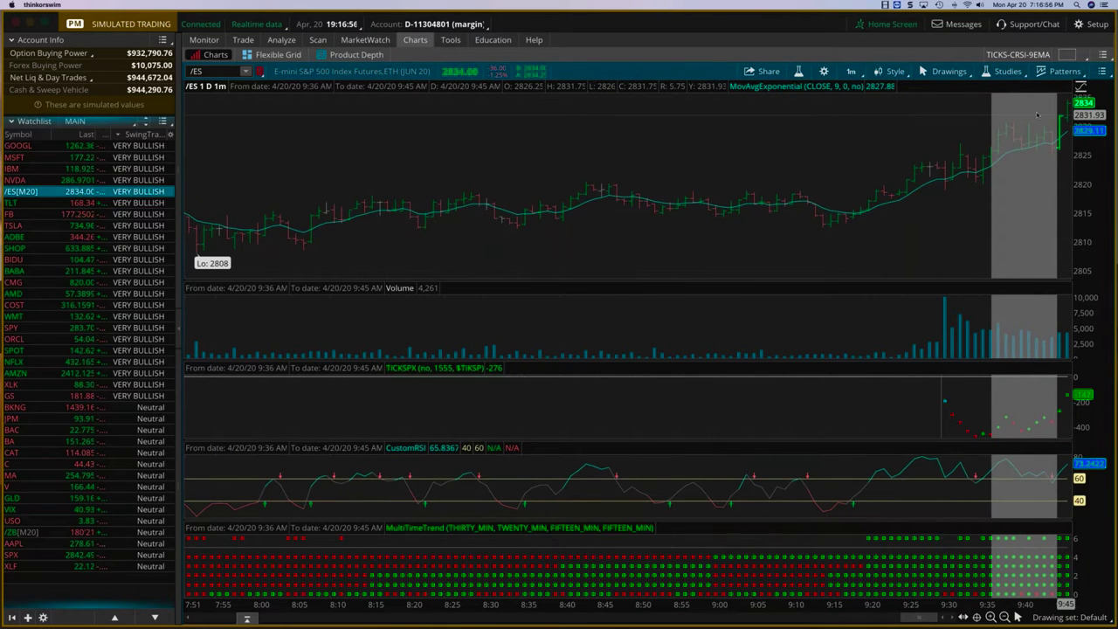
pyautogui.click(1038, 115)
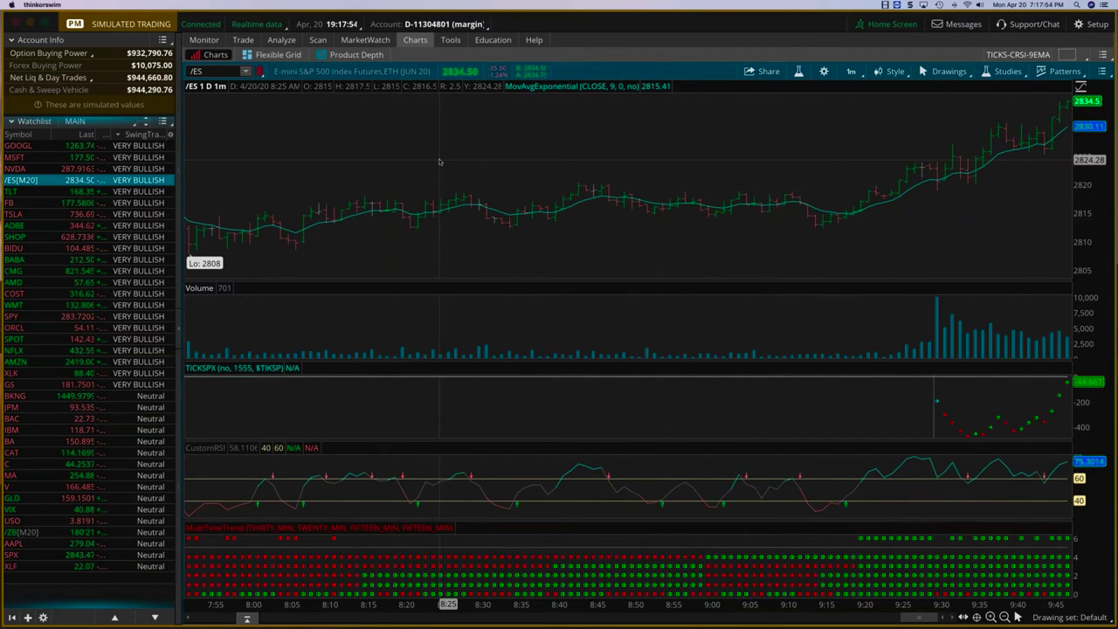
# Replace the SwingTrades column in the MAIN watchlist with the DayTrades column
pyautogui.click(131, 134)
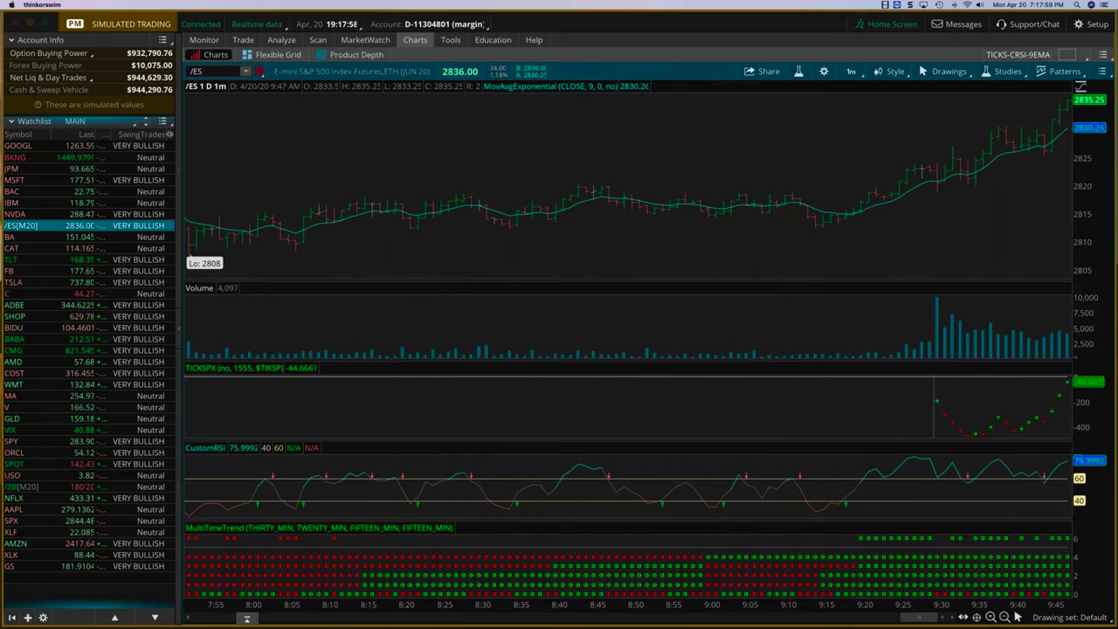
pyautogui.click(170, 133)
pyautogui.click(200, 151)
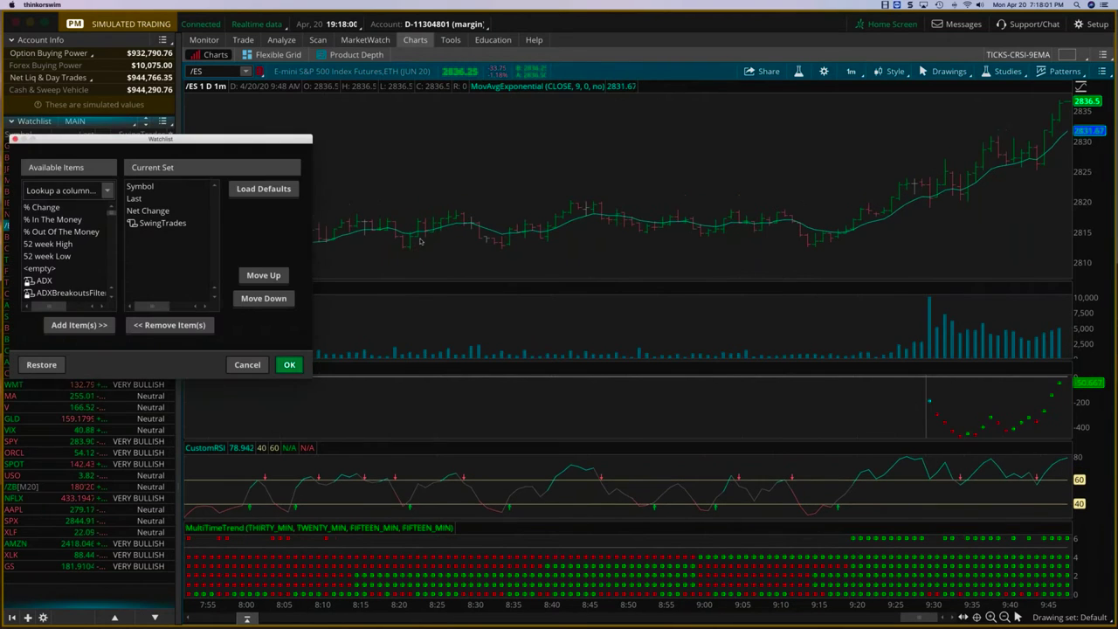
pyautogui.click(166, 224)
pyautogui.click(169, 325)
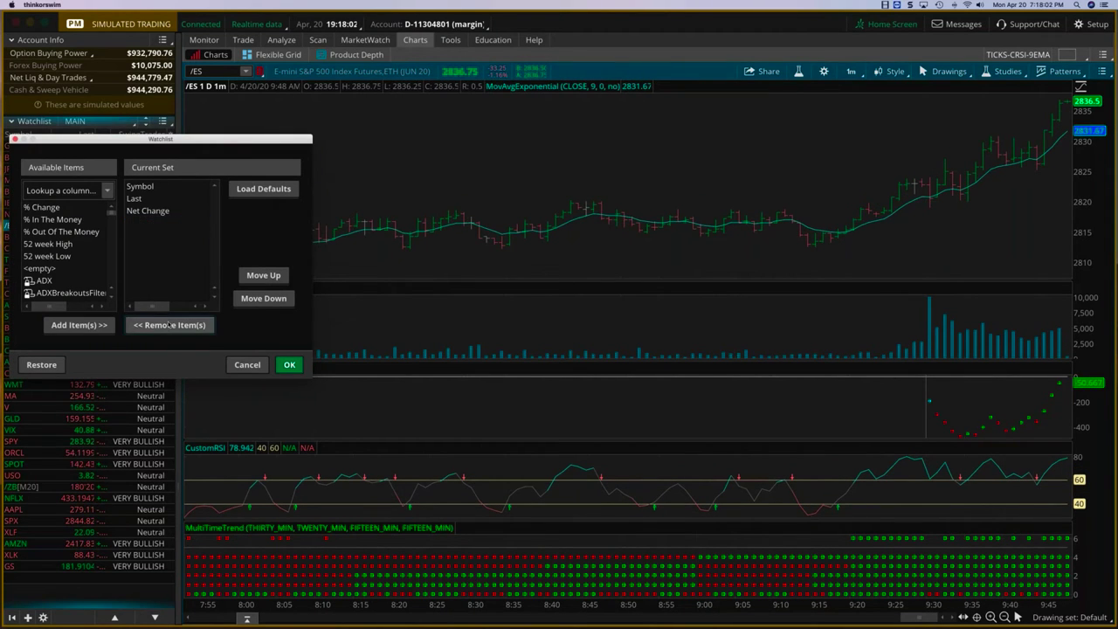
pyautogui.click(52, 189)
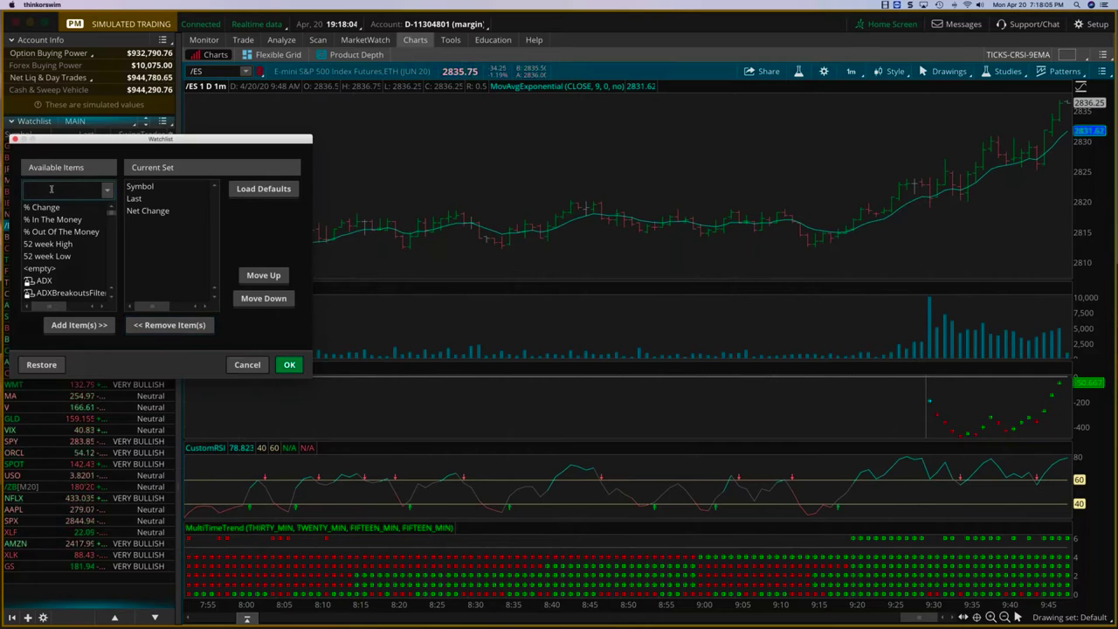
pyautogui.write('Day')
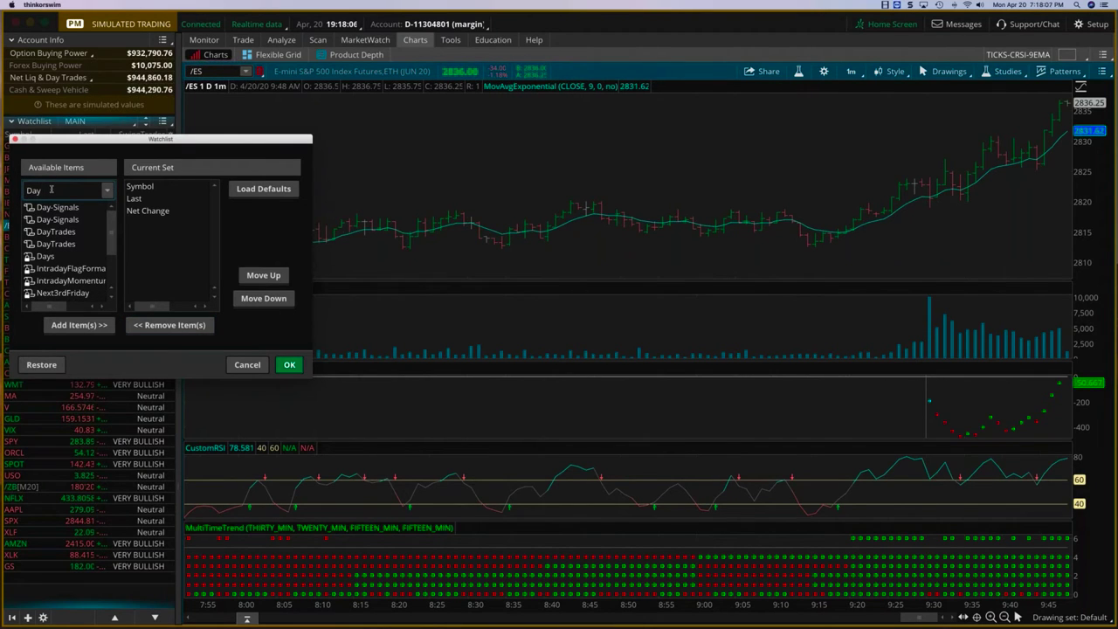
pyautogui.doubleClick(58, 231)
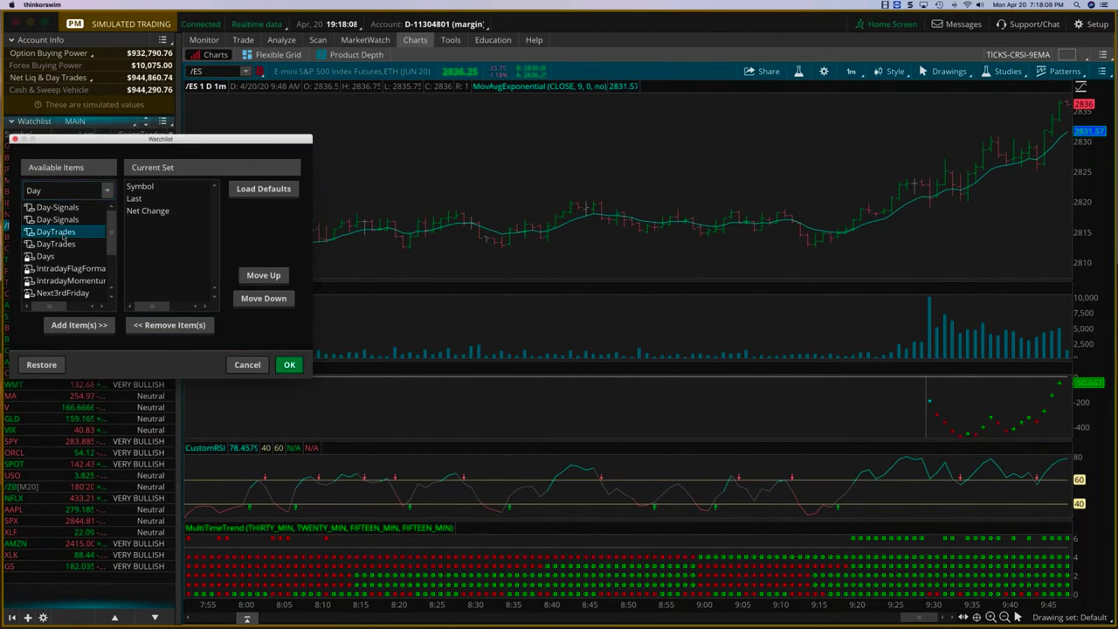
pyautogui.click(290, 364)
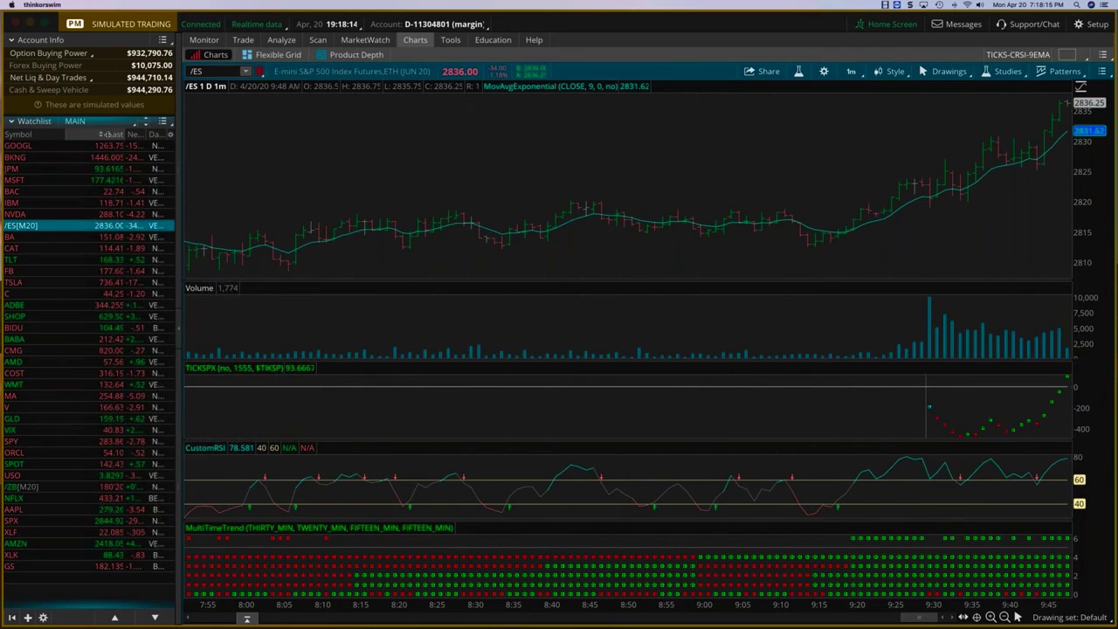
# Widen the watchlist's DayTrades column and sort the symbols by it with VERY BULLISH first
pyautogui.moveTo(81, 131); pyautogui.dragTo(107, 135)
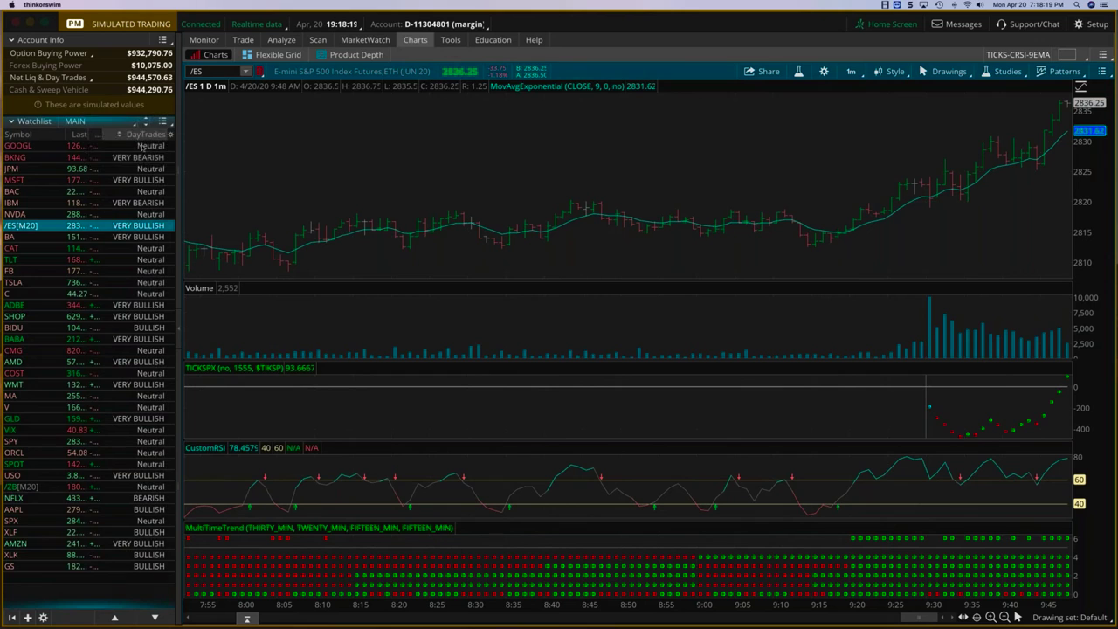
pyautogui.click(117, 134)
pyautogui.click(117, 134)
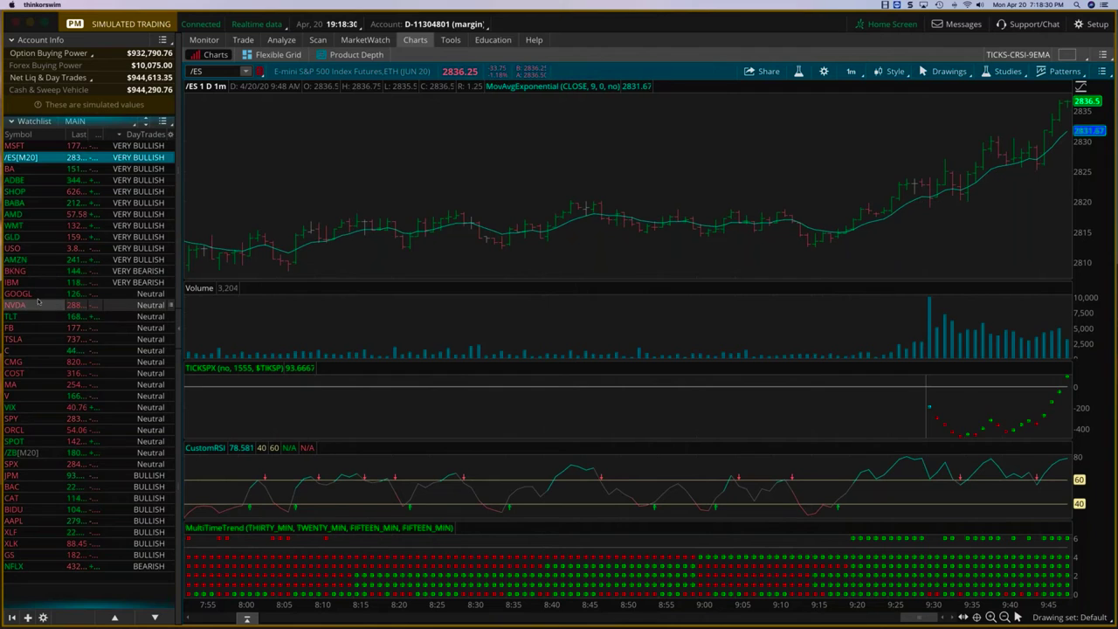
# View the BAC and NVDA charts from the MAIN watchlist
pyautogui.click(14, 315)
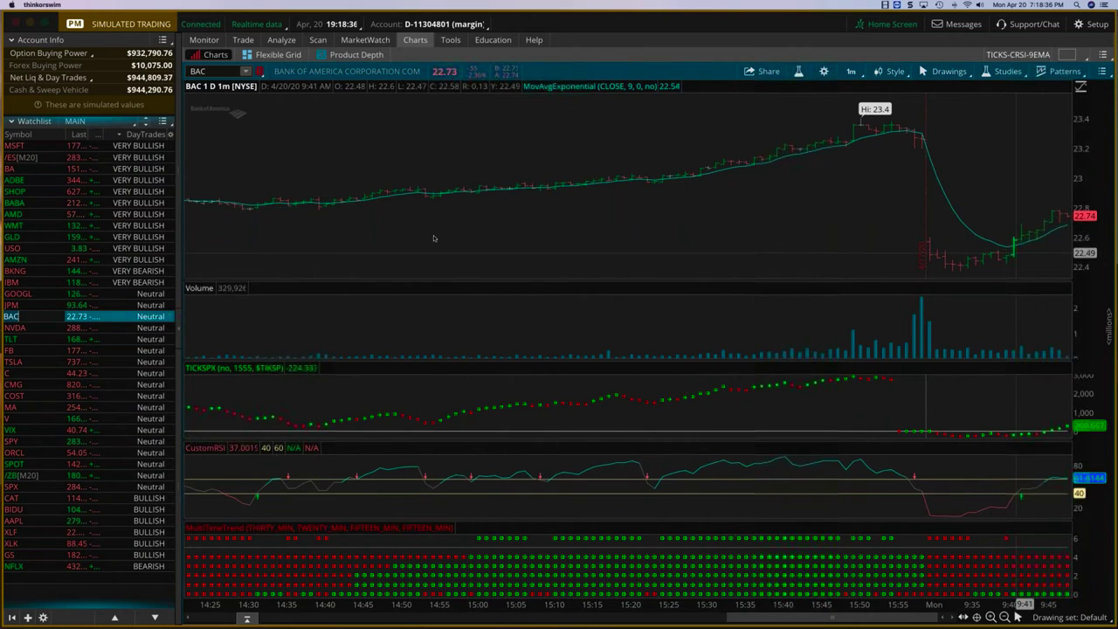
pyautogui.click(14, 326)
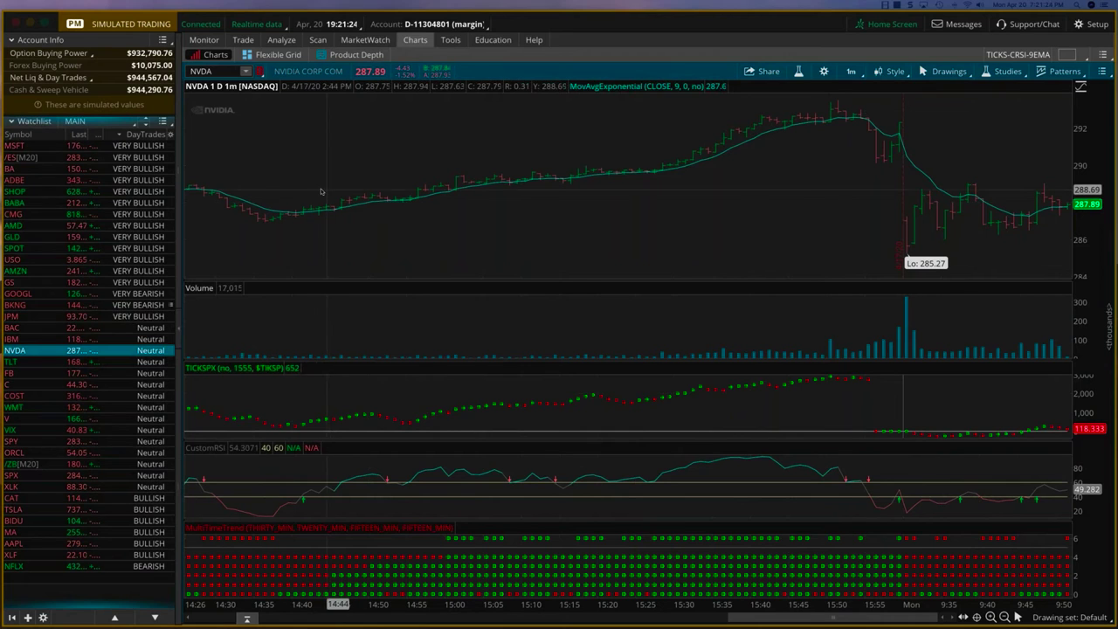
# Display the /ES chart on the 1 D : 1m time frame, showing the most recent bars
pyautogui.write('/ES')
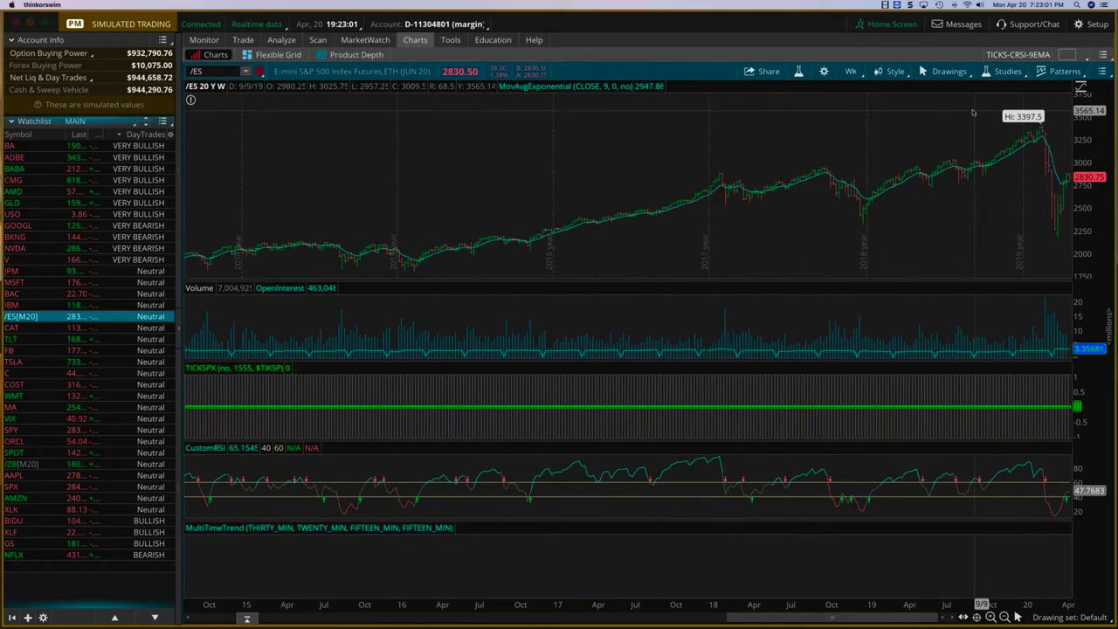
pyautogui.click(851, 71)
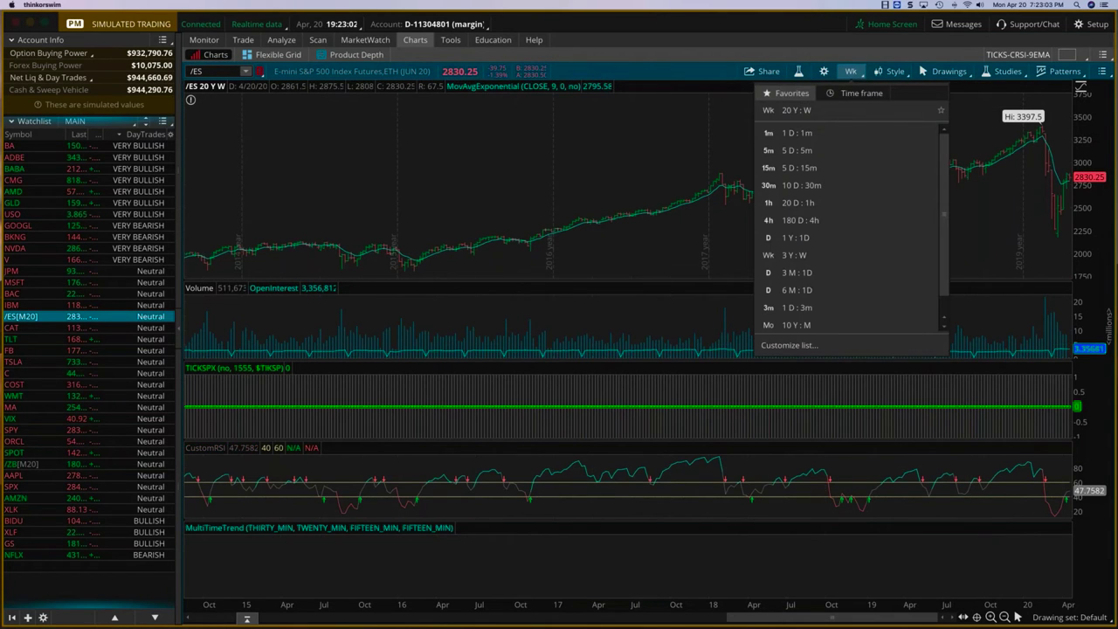
pyautogui.click(829, 132)
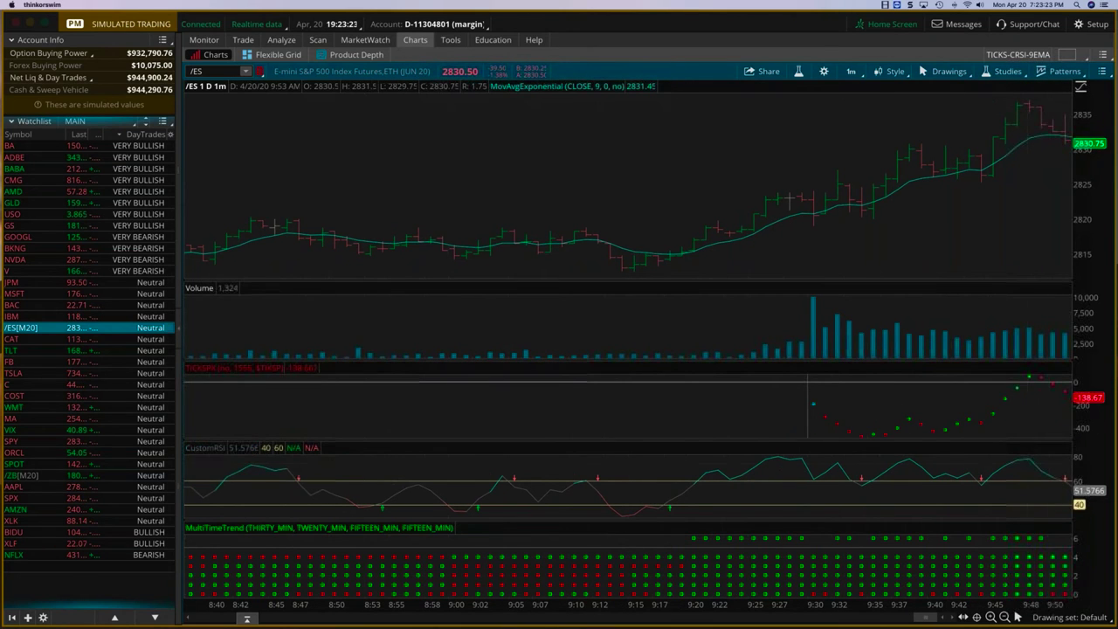
pyautogui.moveTo(919, 617); pyautogui.dragTo(928, 617)
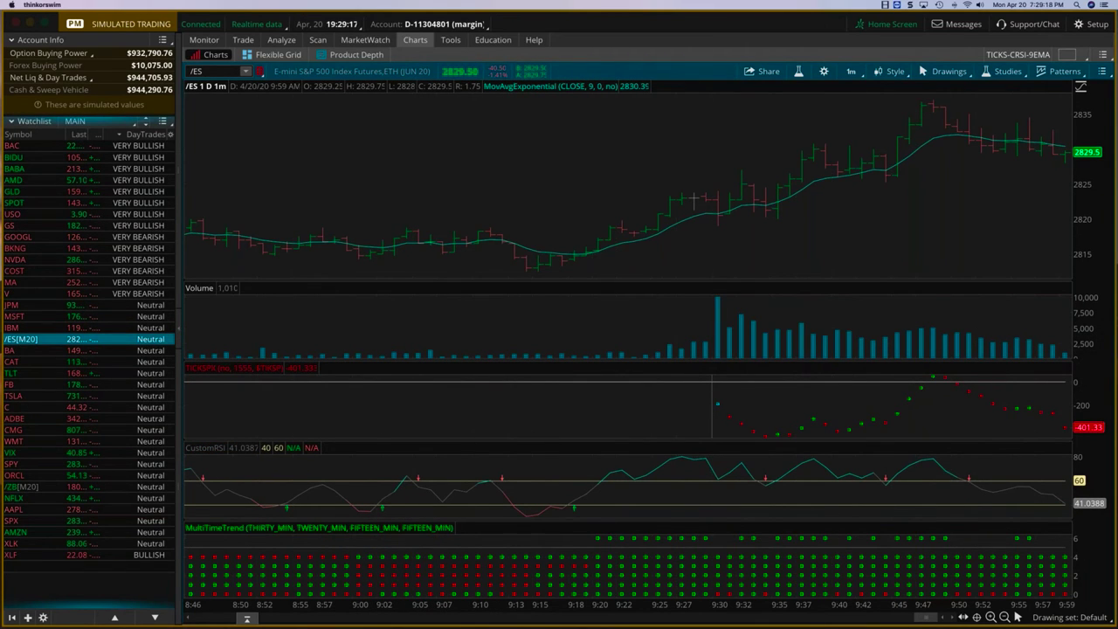
# Switch to Preview and go through ALGOS-PPT-Latest-April-2020.pdf from the Custom RSI Indicator slide to the YouTube Playlists slide
pyautogui.press('super+Tab')
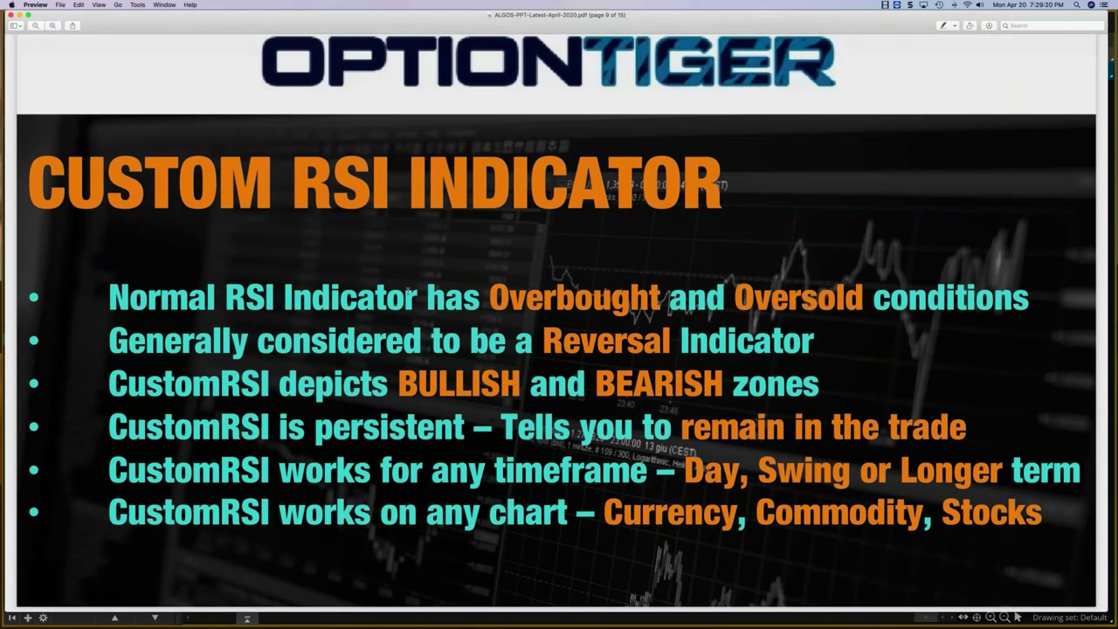
pyautogui.scroll(1, 437, 289)
pyautogui.scroll(-10, 454, 286)
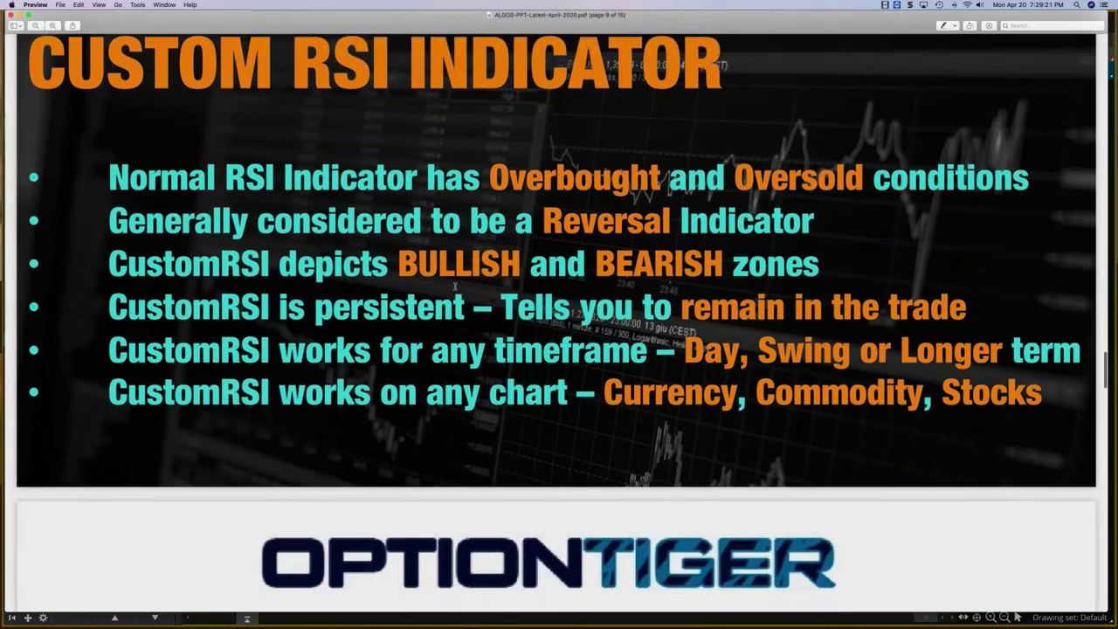
pyautogui.scroll(-3, 781, 286)
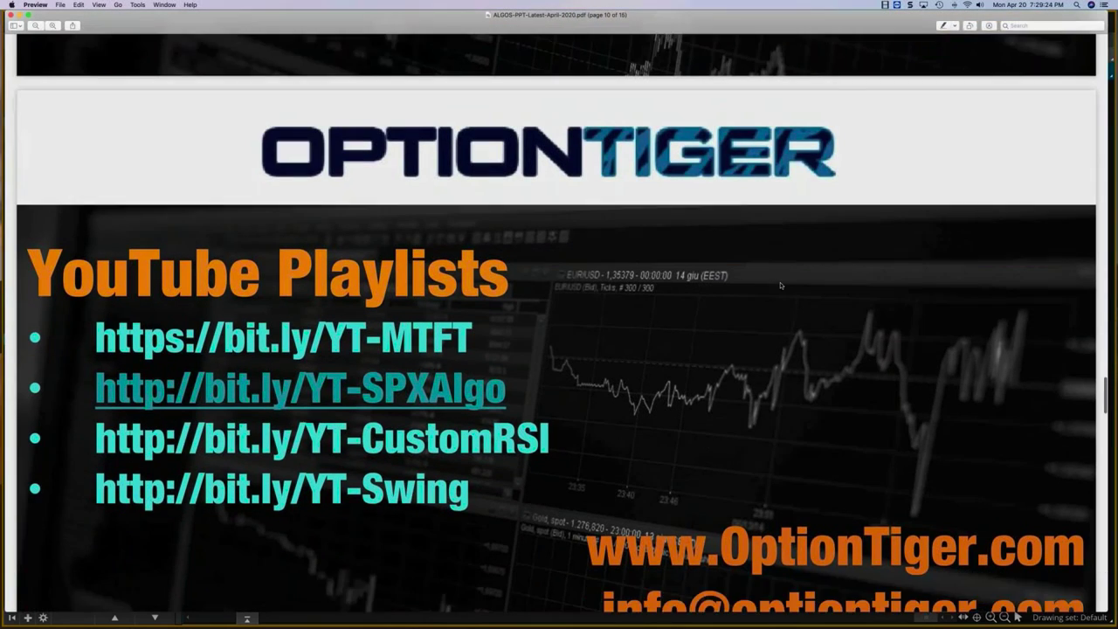
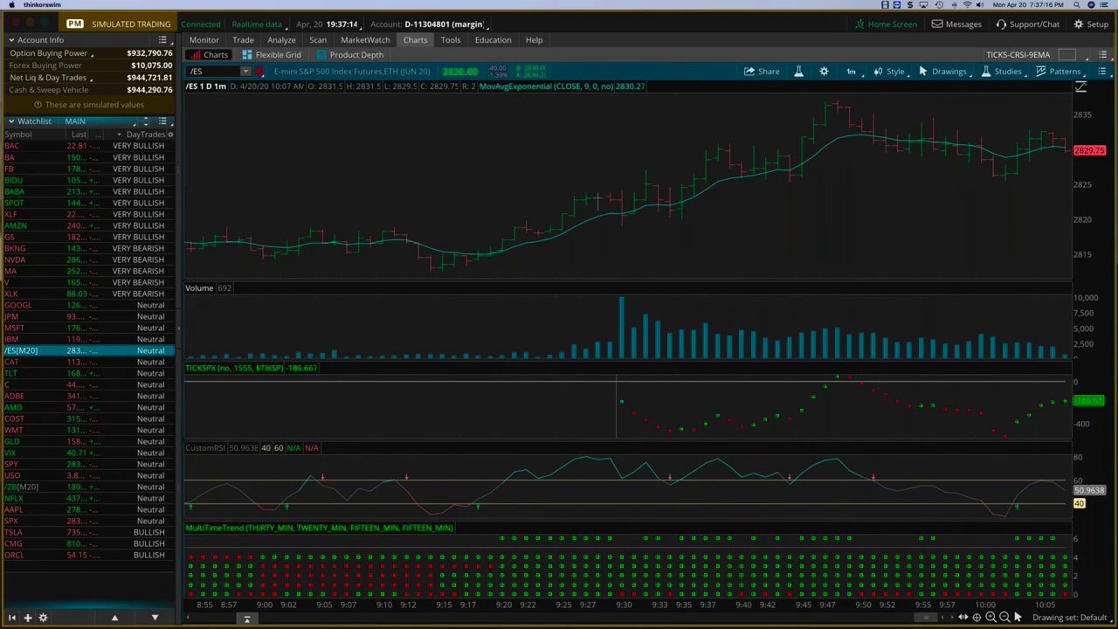
# Set the /ES chart to the 5 D : 5m time frame and review the April special and Custom RSI slides in Preview
pyautogui.press('5')
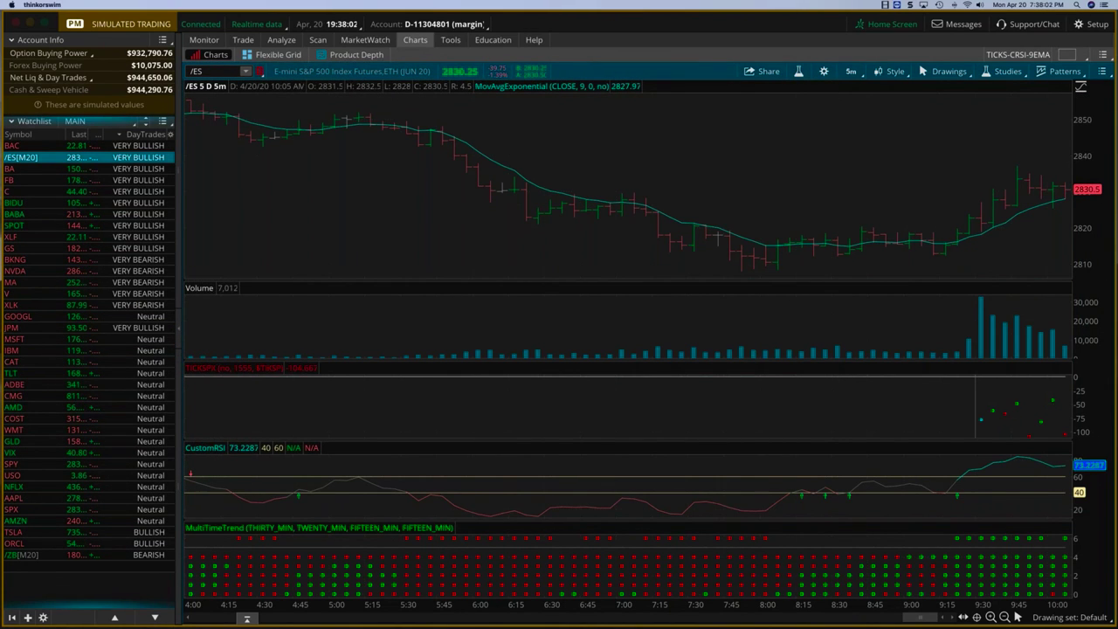
pyautogui.press('super+Tab')
pyautogui.scroll(15, 385, 233)
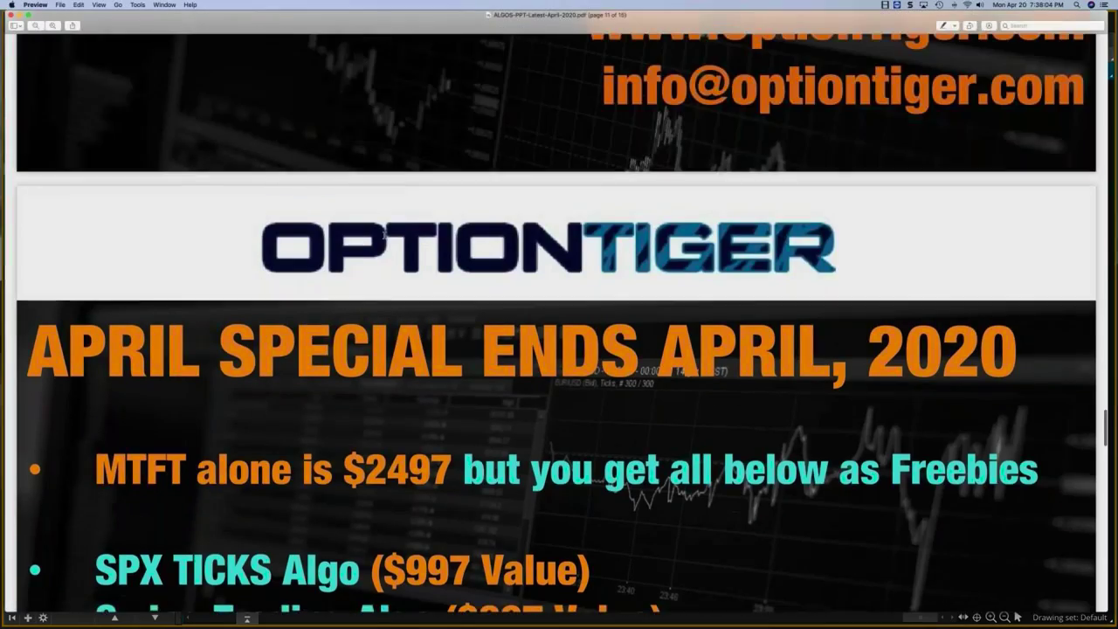
pyautogui.scroll(-8, 559, 315)
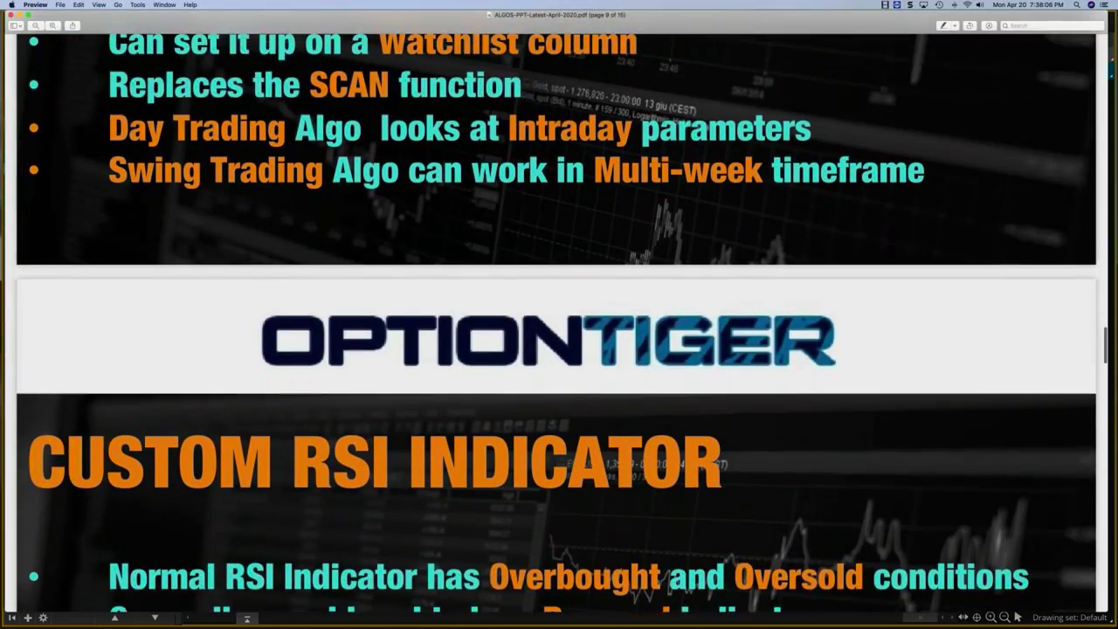
pyautogui.scroll(10, 588, 182)
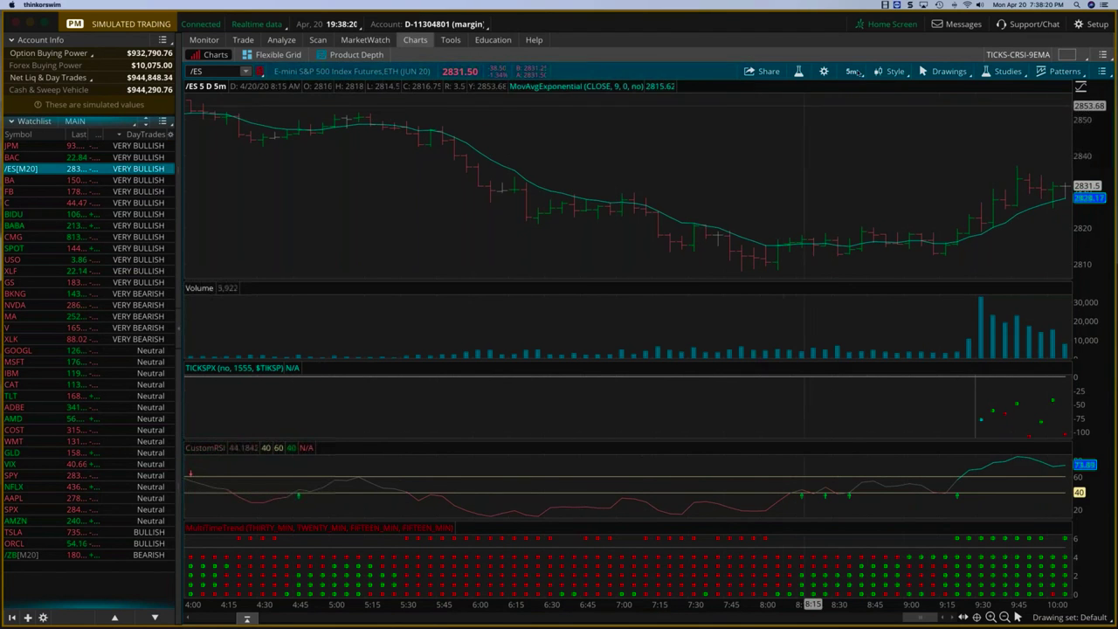
# Set the /ES chart back to the 1 D : 1m time frame
pyautogui.click(851, 71)
pyautogui.click(817, 143)
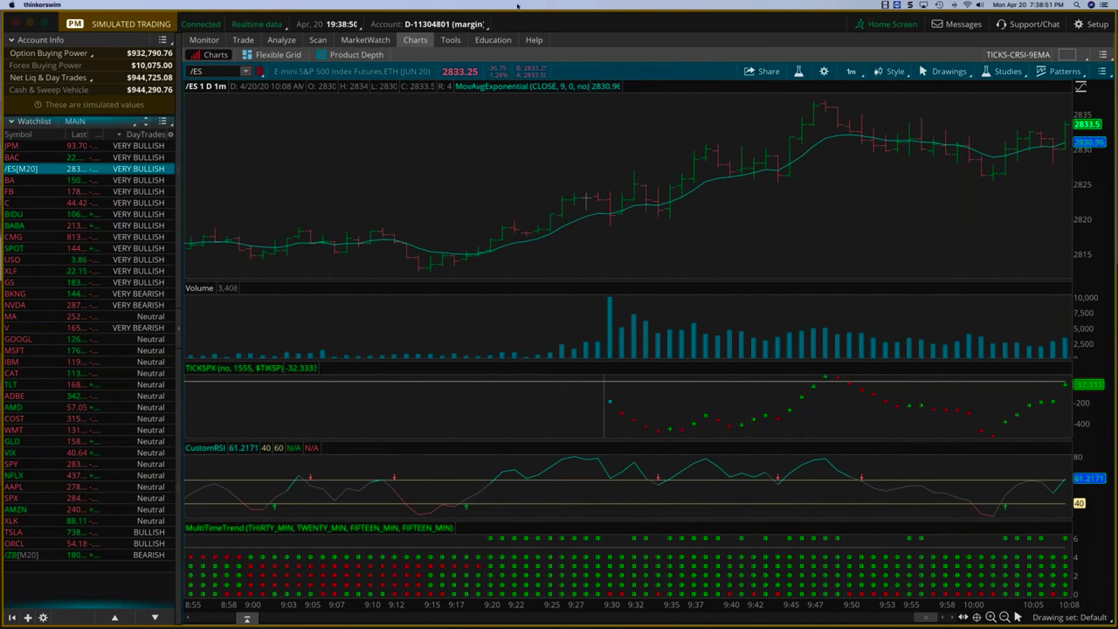
# Look up SPX for analysis with simulated trades and delete its 15 APR 20 put and call vertical trades
pyautogui.click(281, 40)
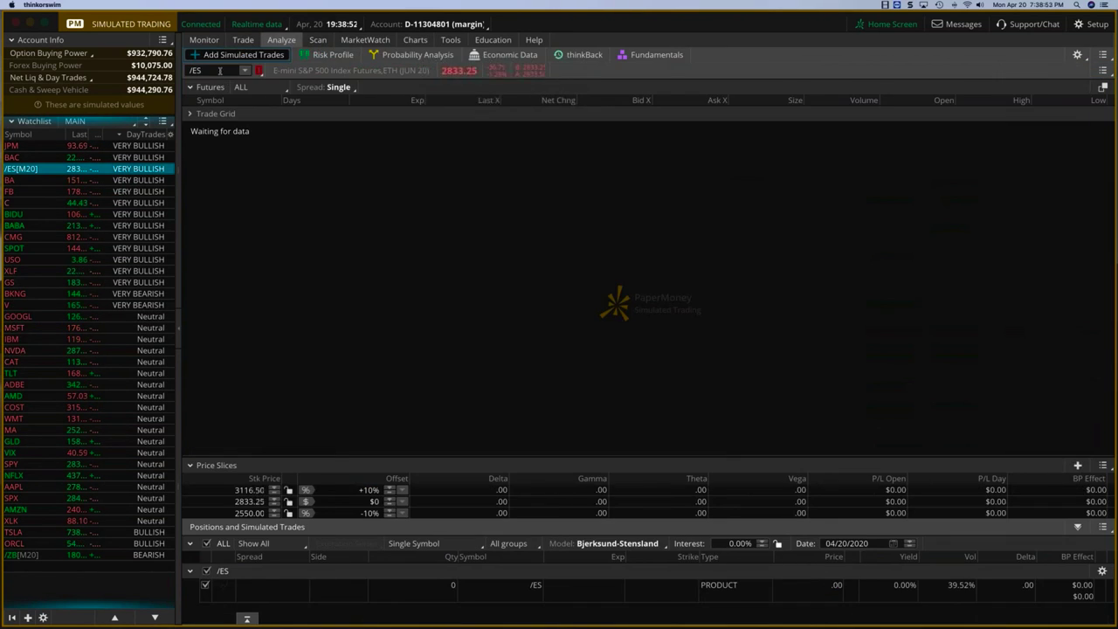
pyautogui.write('SPX')
pyautogui.press('Return')
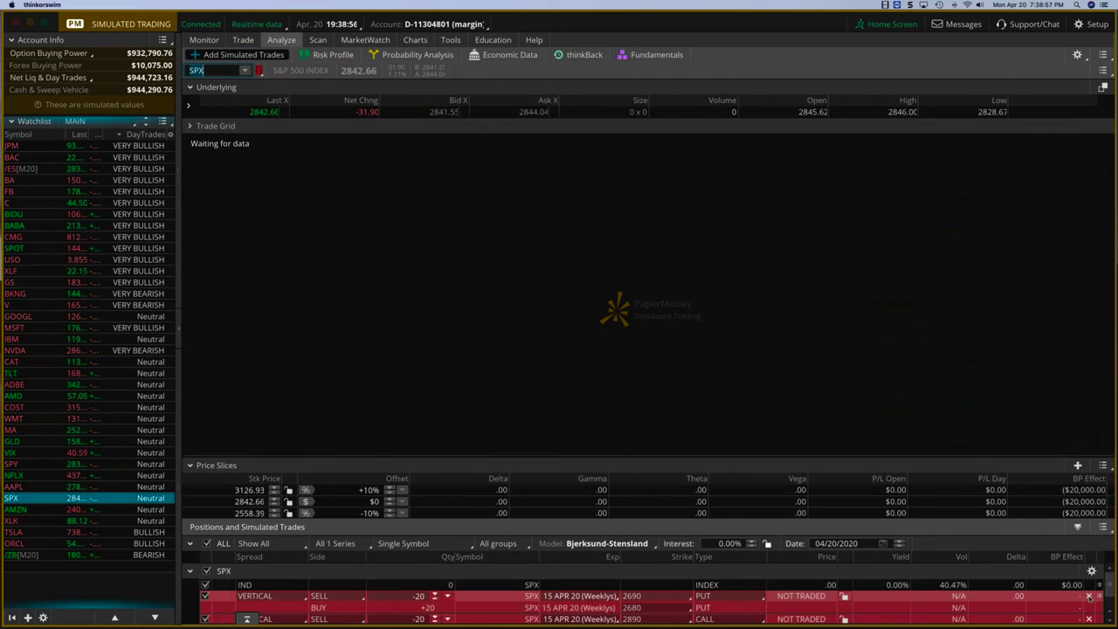
pyautogui.click(1088, 596)
pyautogui.click(1089, 596)
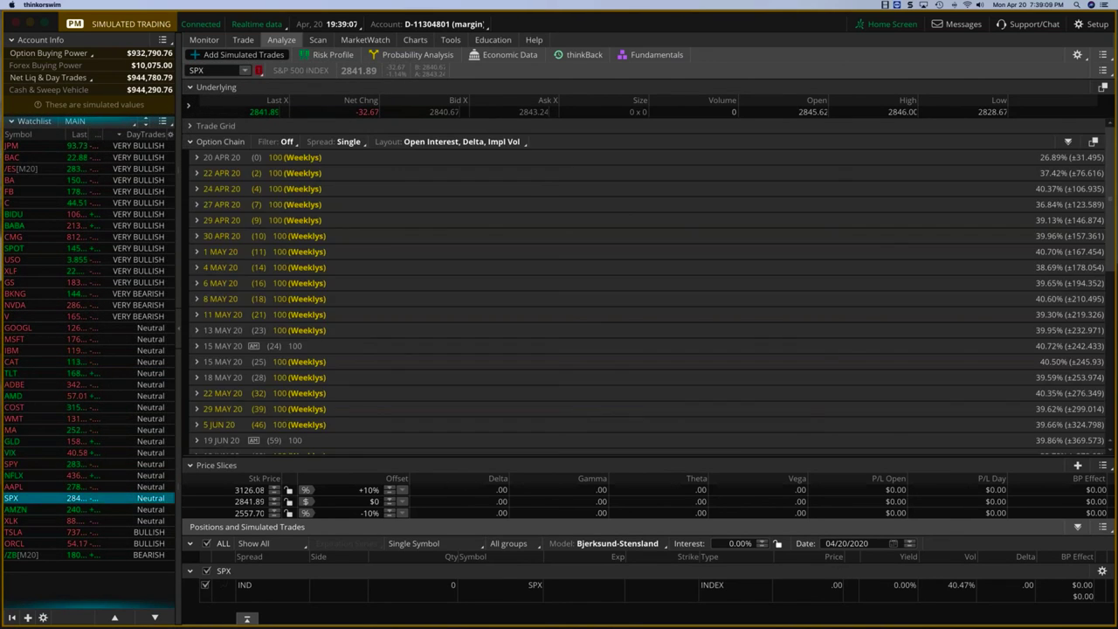
# Expand the SPX option chain for the 22 APR 20 weekly expiration and show the strikes around 2840
pyautogui.click(197, 173)
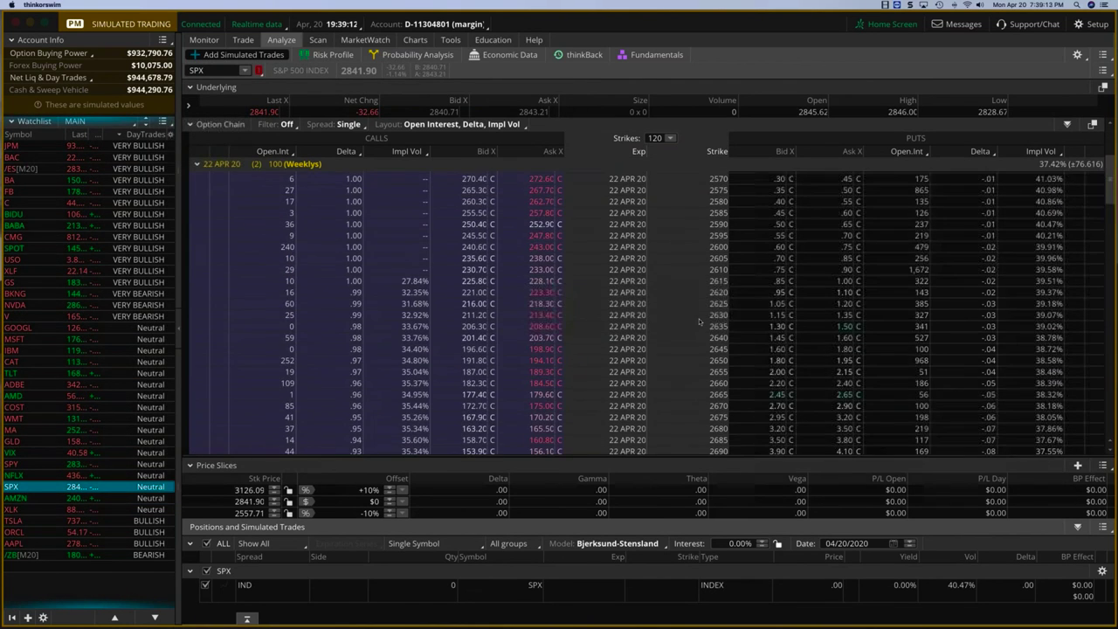
pyautogui.scroll(-15, 699, 321)
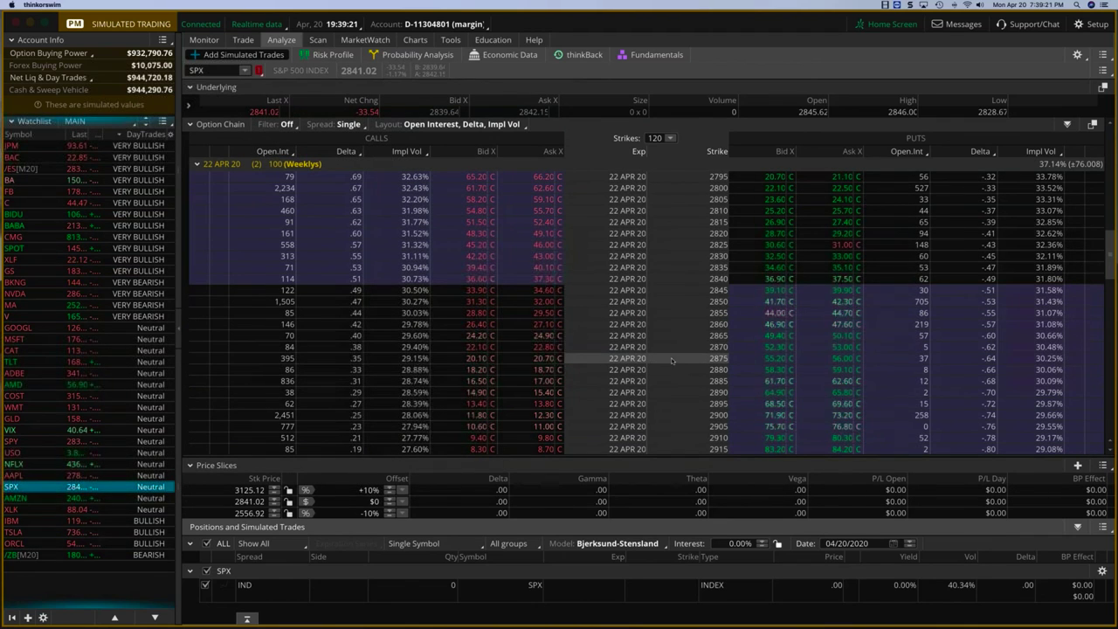
# Add a simulated buy of 2 SPX 2875 calls from the 22 APR 20 weekly expiration
pyautogui.click(522, 360)
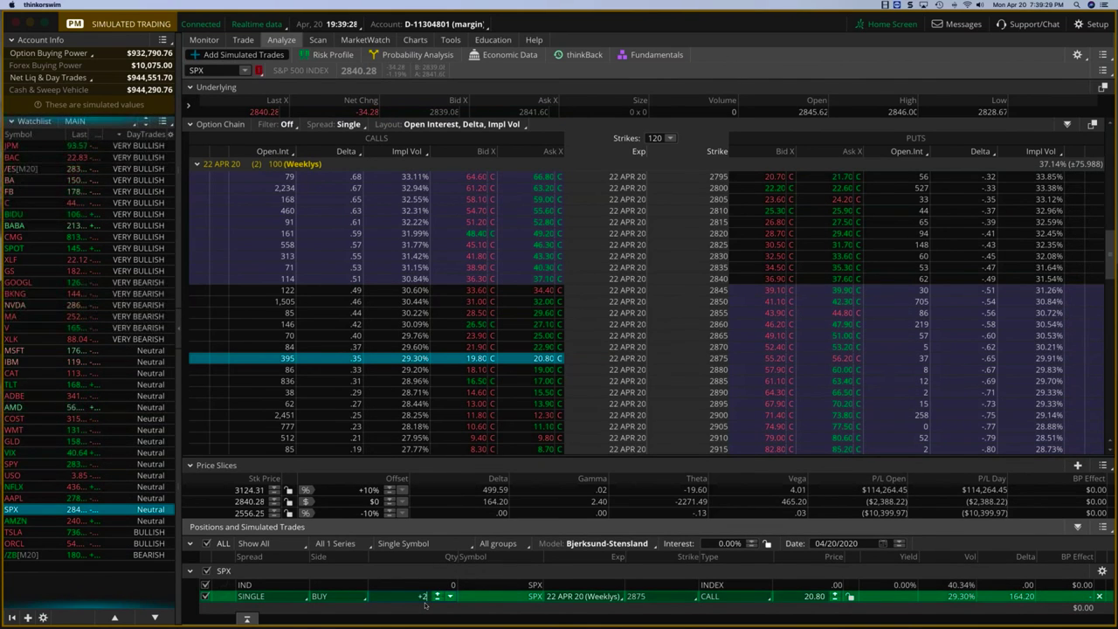
pyautogui.write('2')
pyautogui.press('Return')
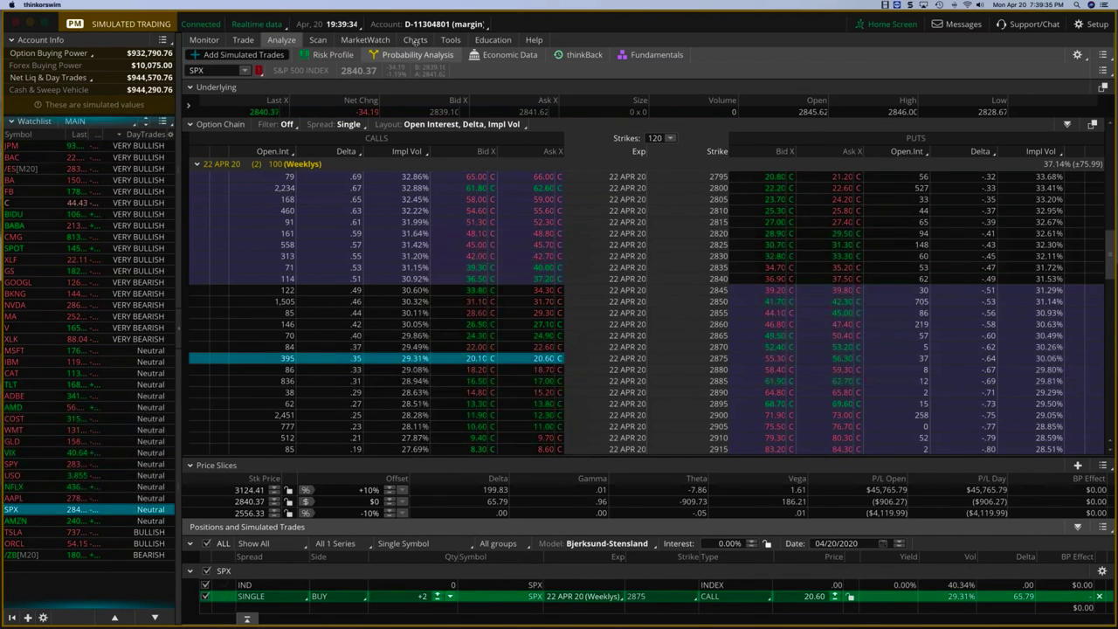
# Return to the price chart and switch its symbol to /ES, keeping the chart in view
pyautogui.click(415, 40)
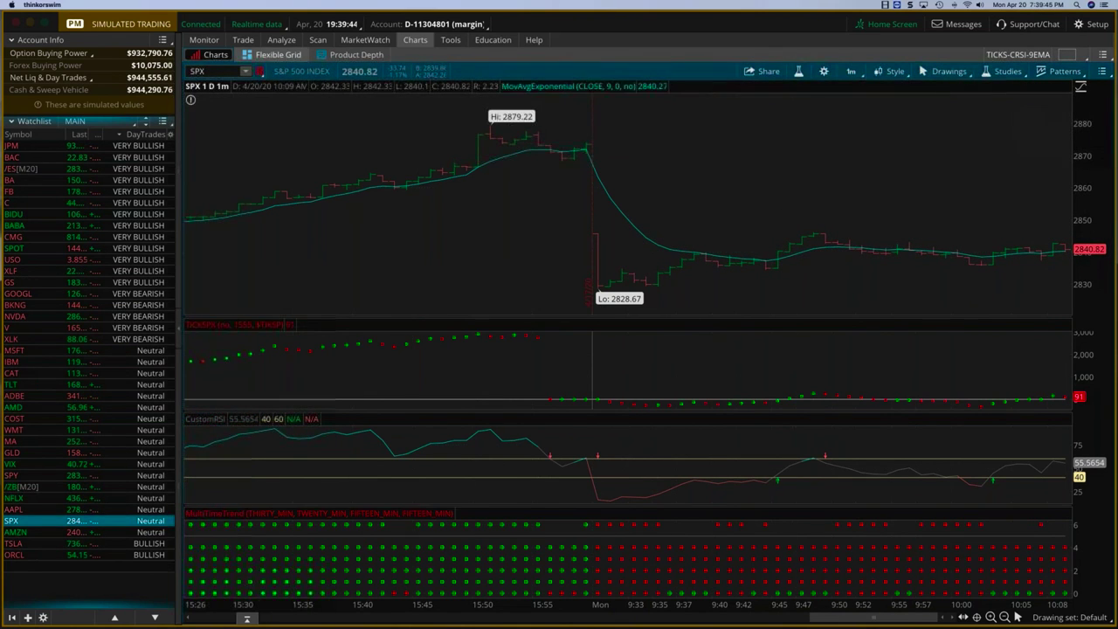
pyautogui.click(224, 72)
pyautogui.write('/ES')
pyautogui.press('Return')
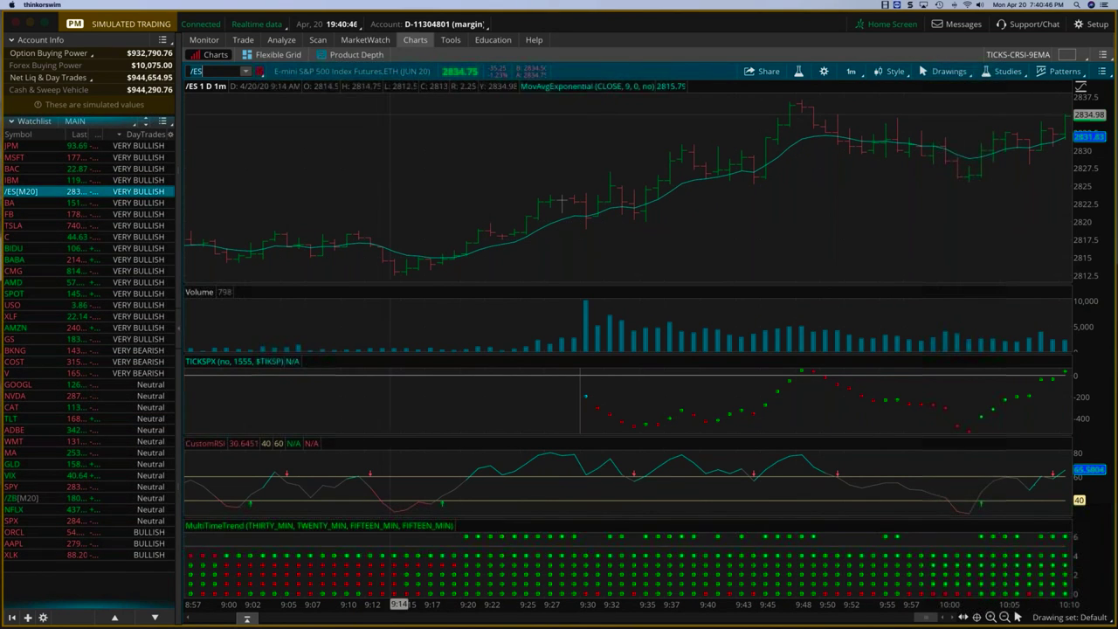
pyautogui.click(312, 39)
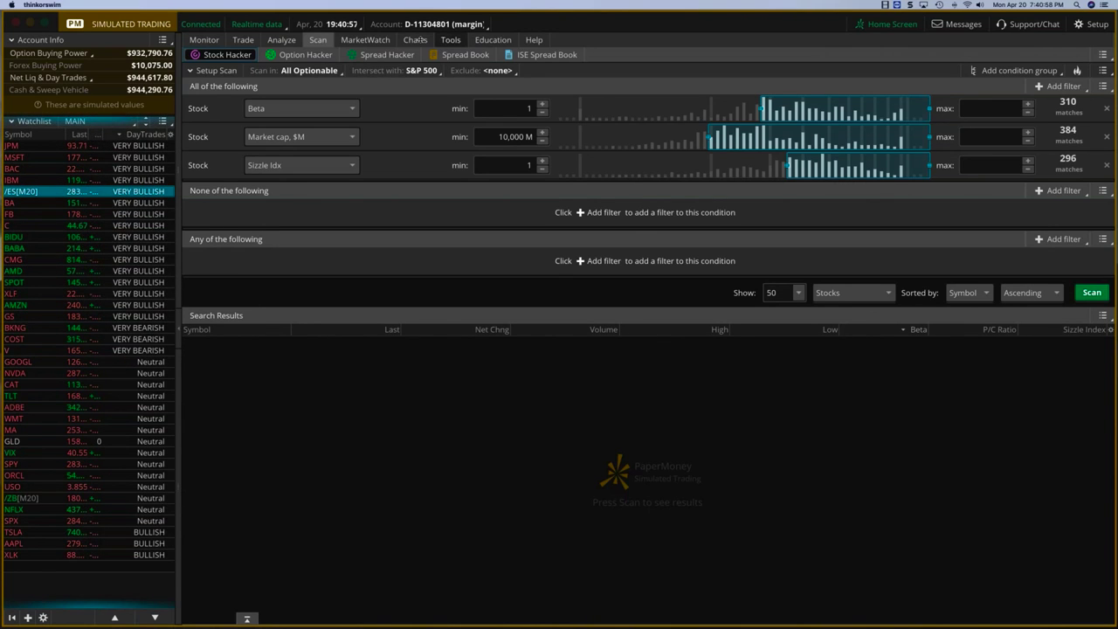
pyautogui.click(416, 40)
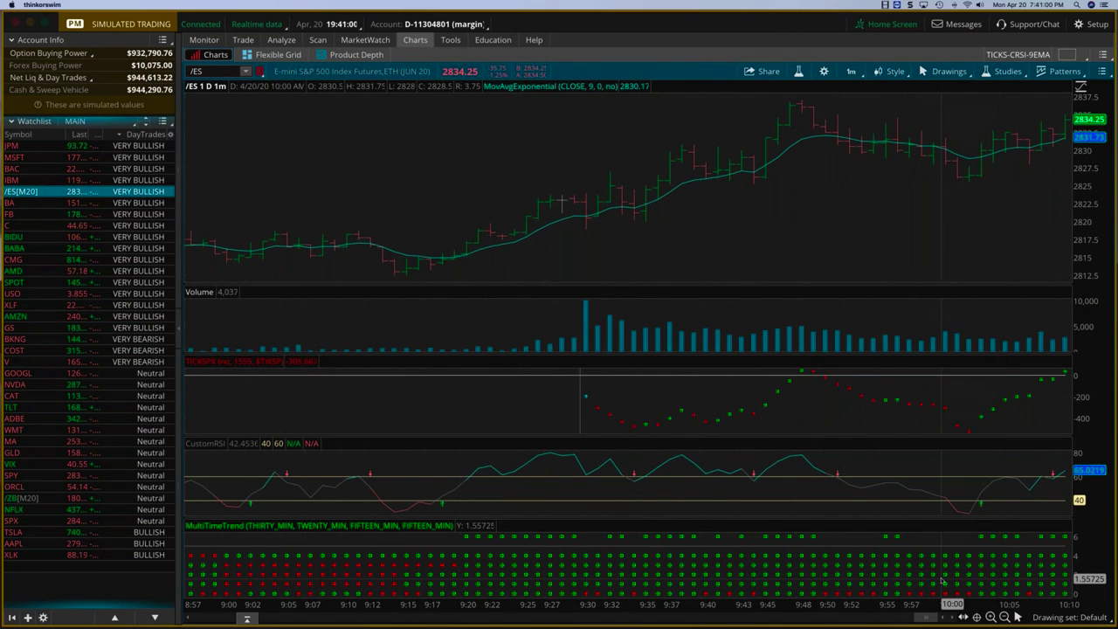